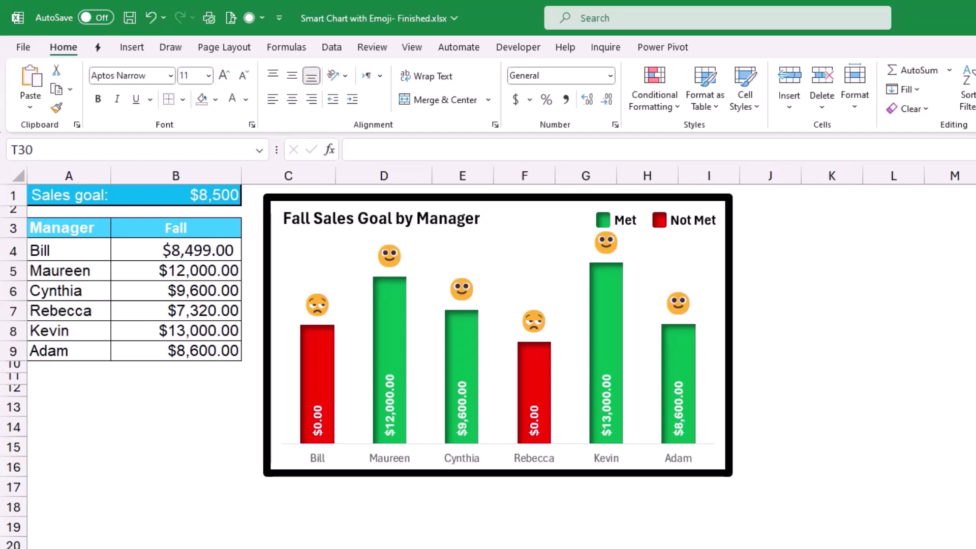
- Switch the B3 season dropdown to Summer, then to Winter
click(176, 229)
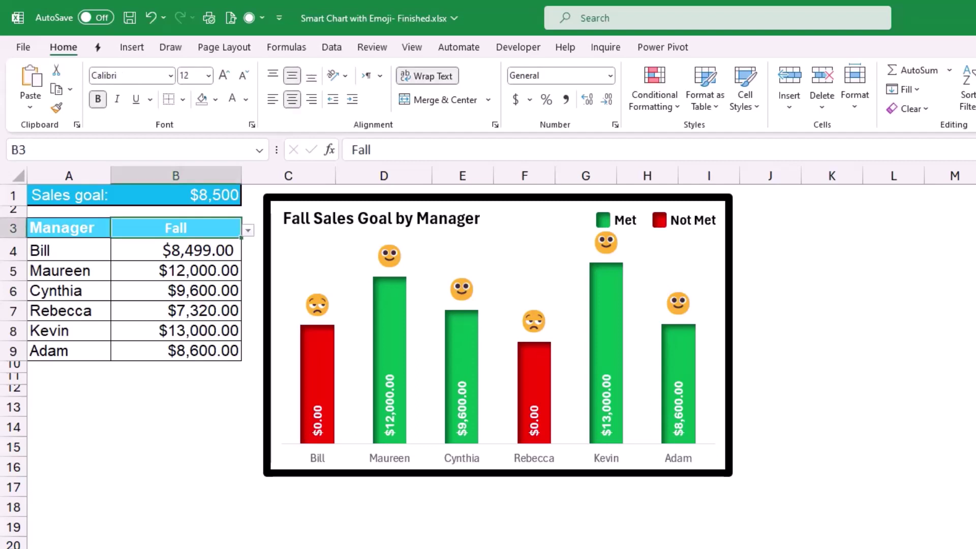
key(alt+Down)
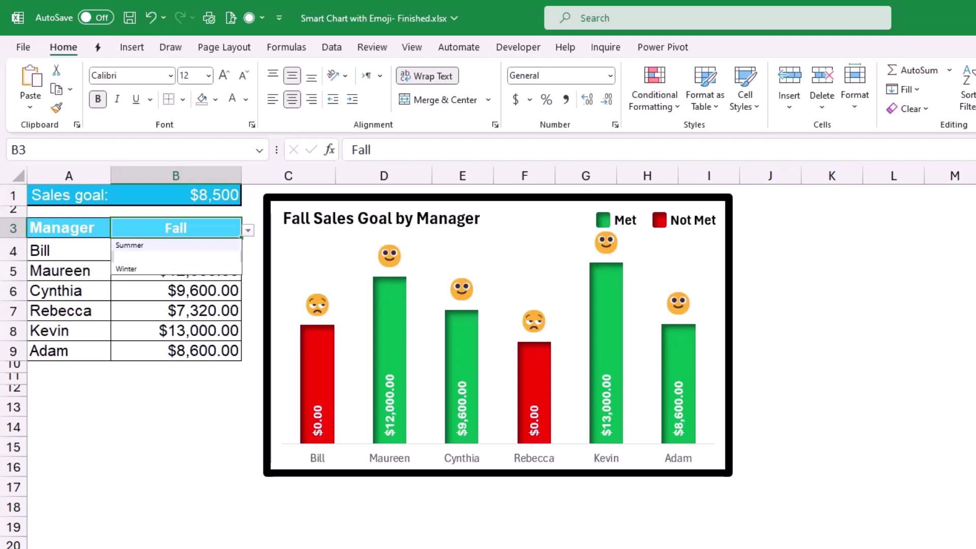
key(Up)
key(Return)
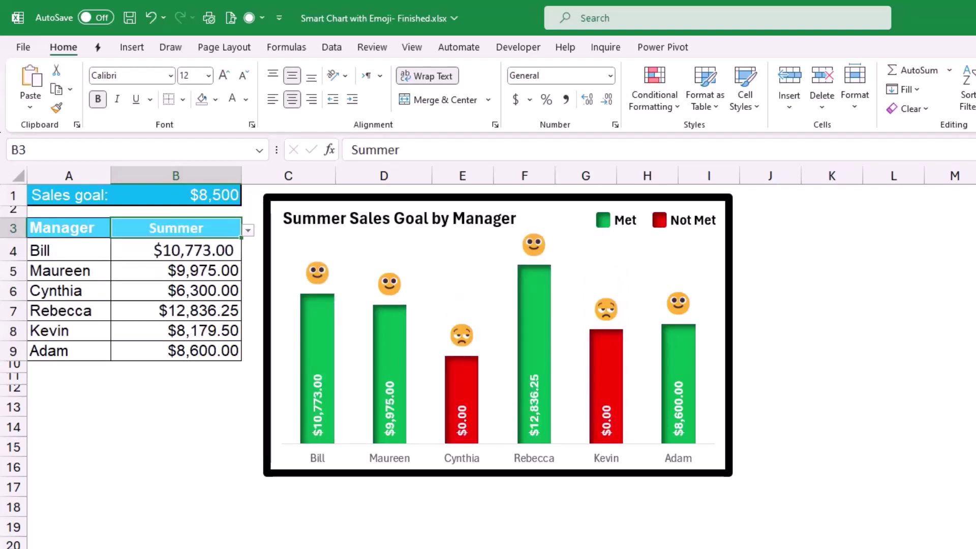
key(alt+Down)
key(Down)
key(Down)
key(Return)
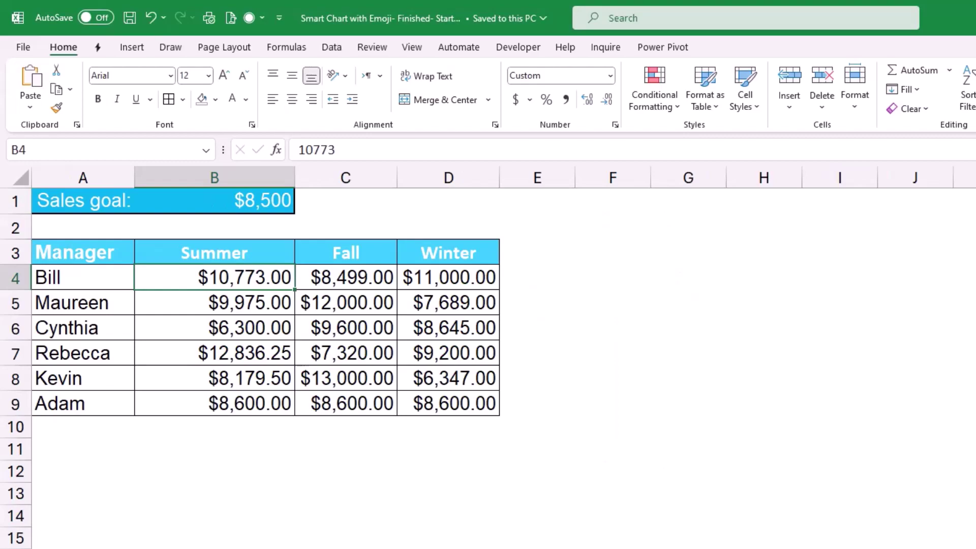
- Copy the sales table A1:D9 and paste it onto the Start sheet
drag(83, 201, 432, 373)
key(ctrl+c)
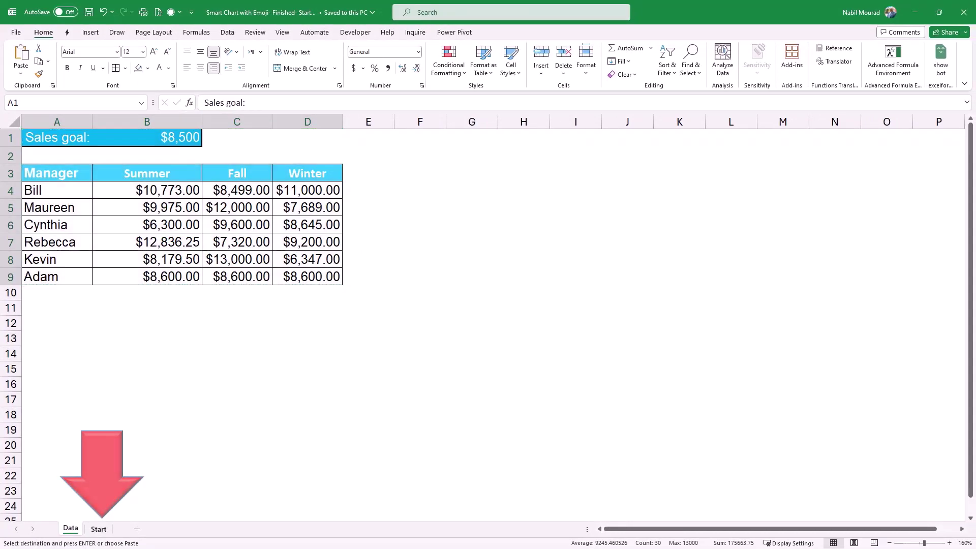
key(ctrl+Page_Down)
key(ctrl+v)
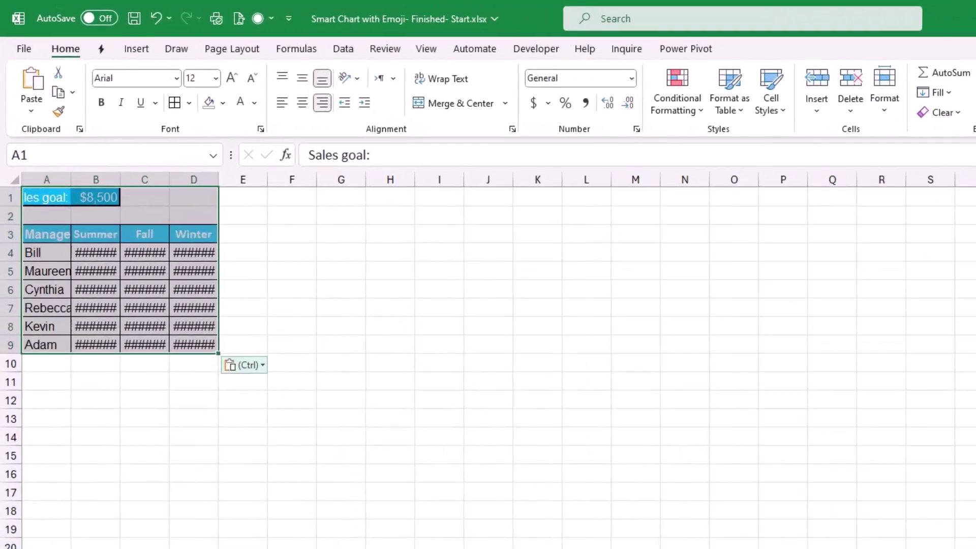
key(ctrl)
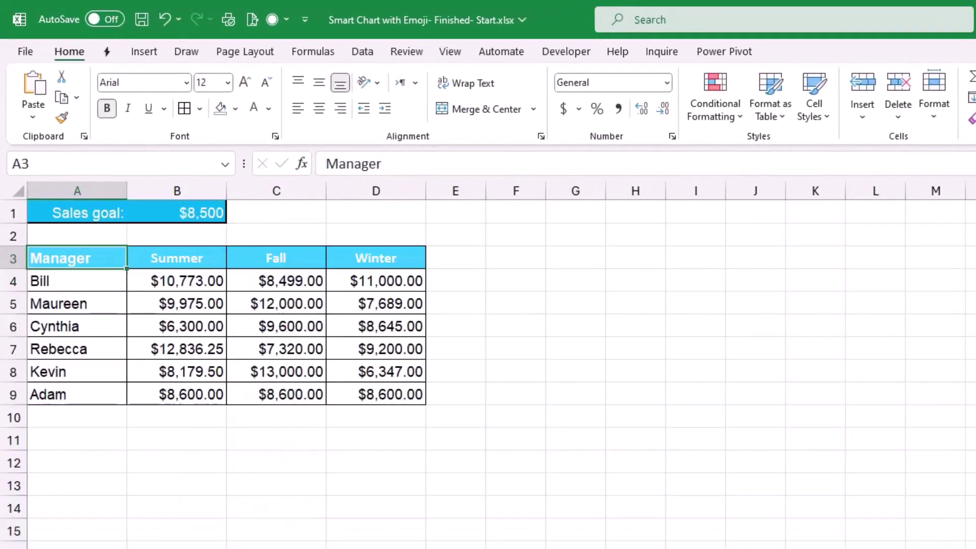
- Duplicate the manager table A3:D9 at A13 and select the upper sales figures B4:D9
drag(76, 257, 377, 394)
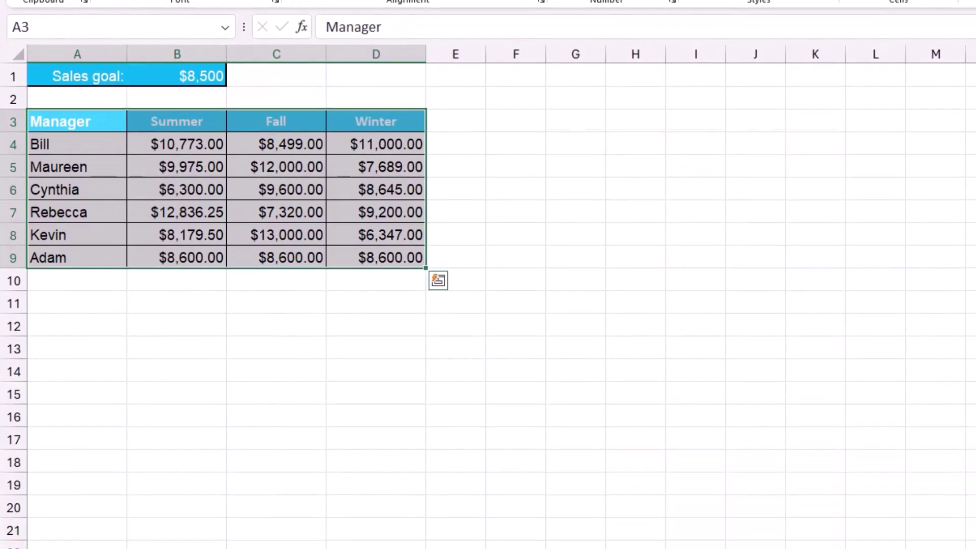
key(ctrl+c)
click(77, 344)
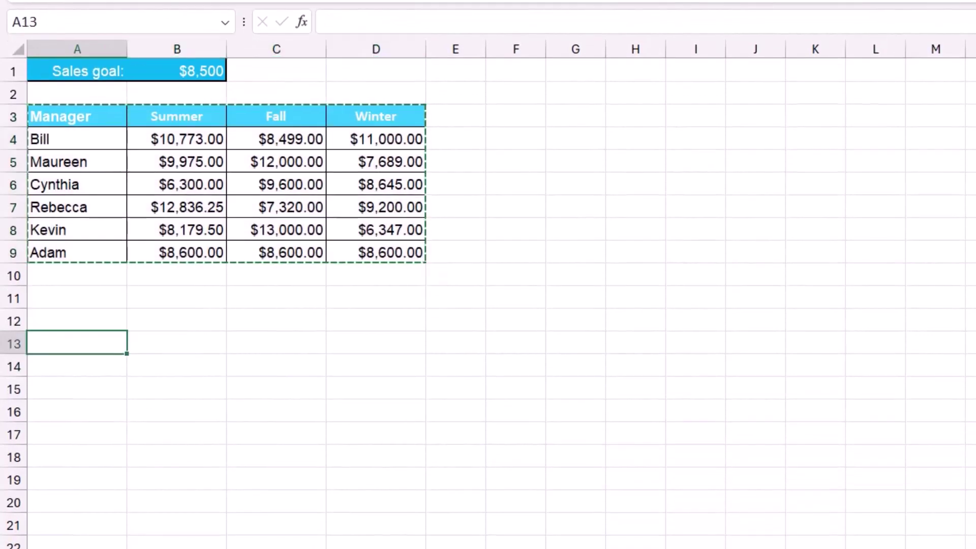
key(ctrl+v)
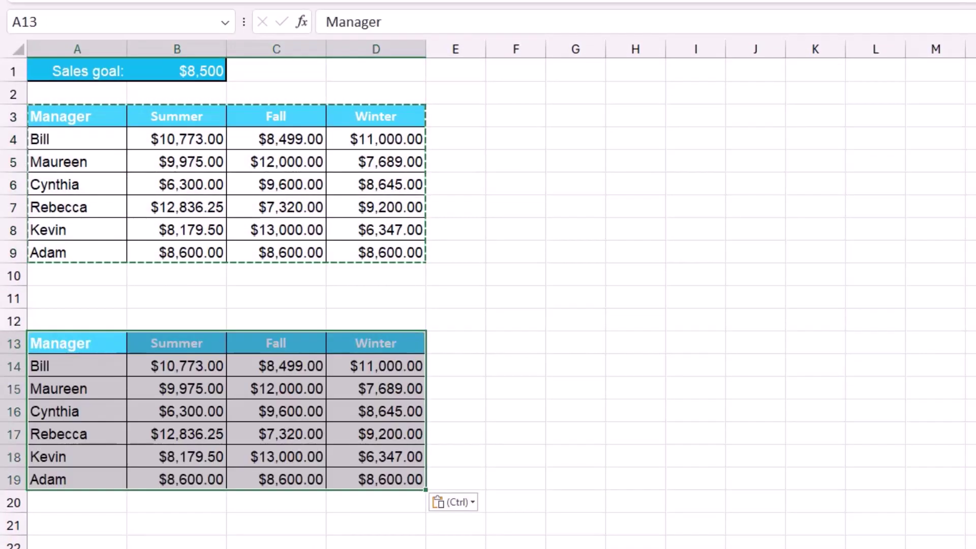
drag(177, 139, 377, 253)
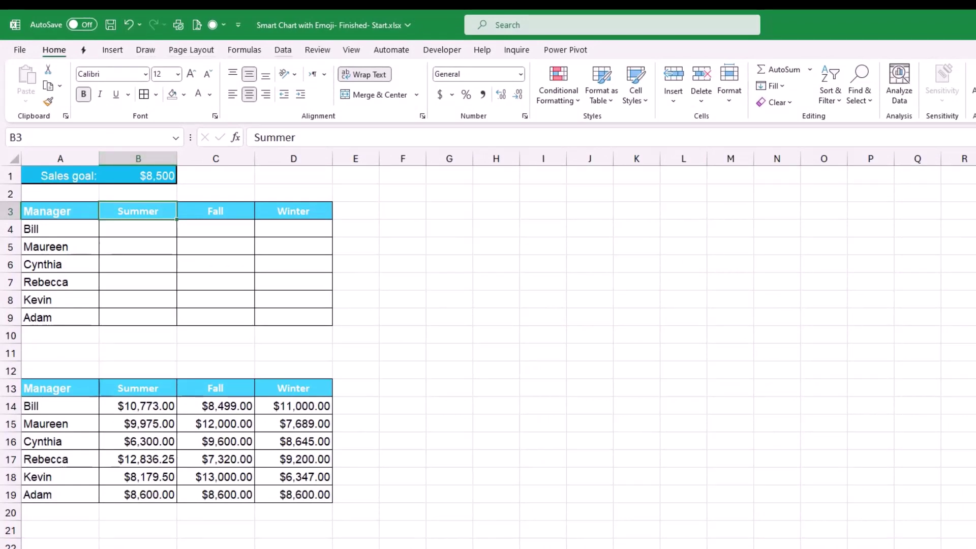
- Add a List data validation to B3 with source =$B$13:$D$13 and test the dropdown
click(283, 50)
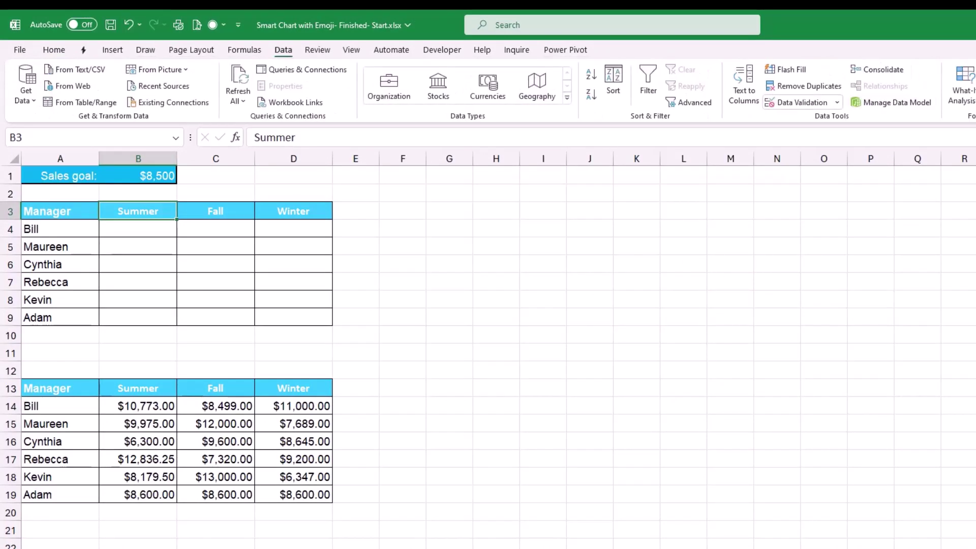
click(802, 102)
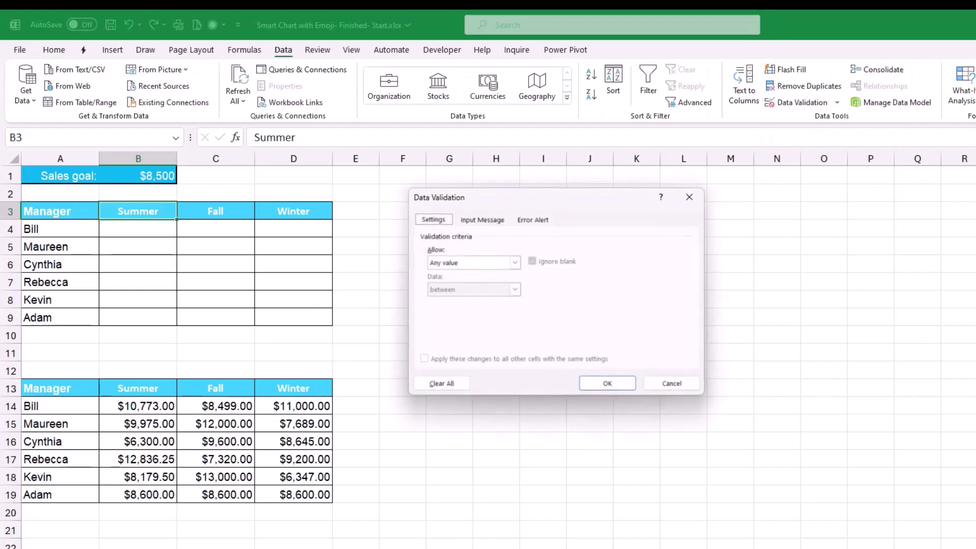
click(515, 263)
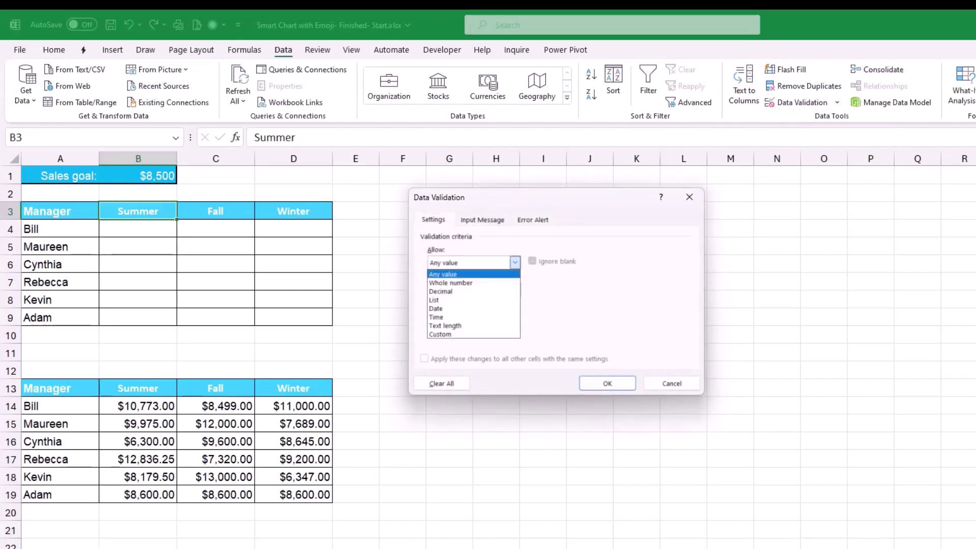
click(439, 299)
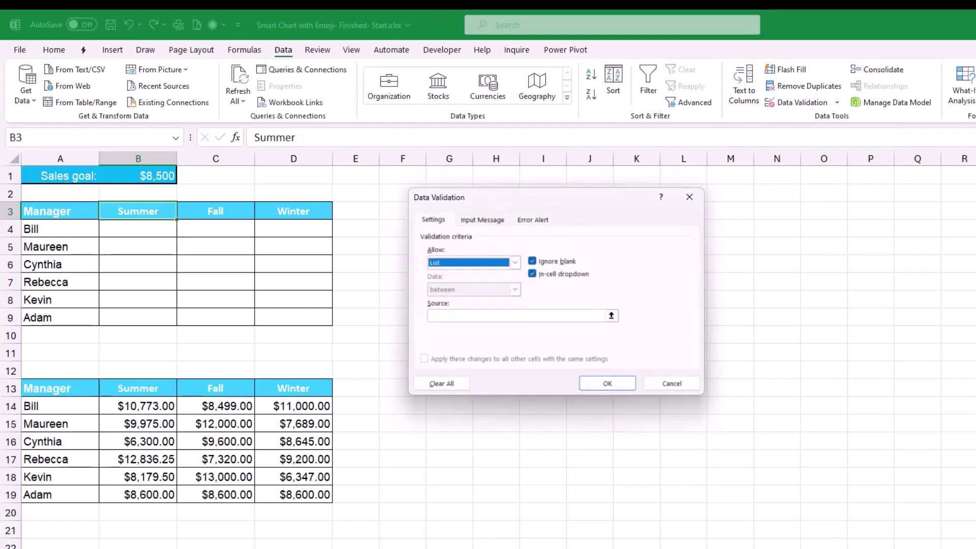
click(513, 316)
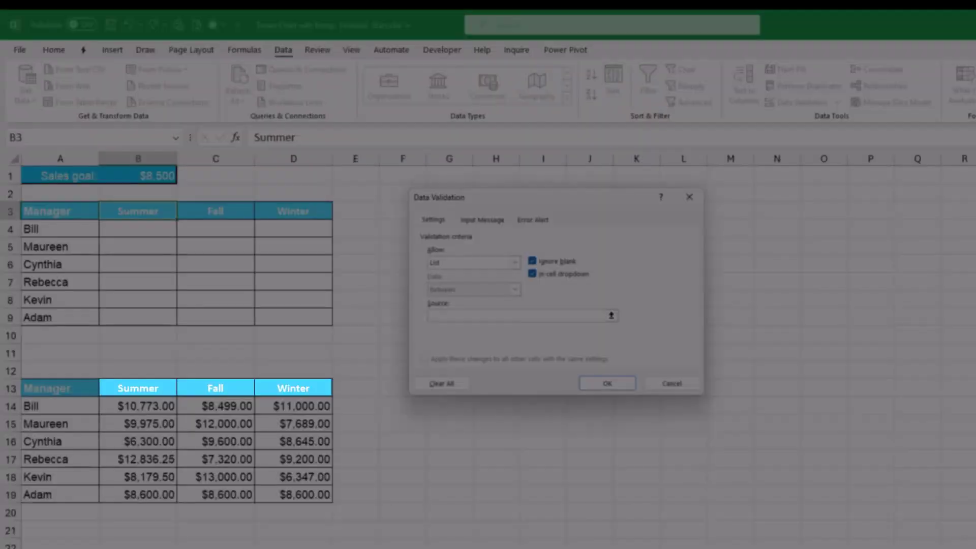
click(138, 389)
drag(138, 387, 305, 389)
click(607, 383)
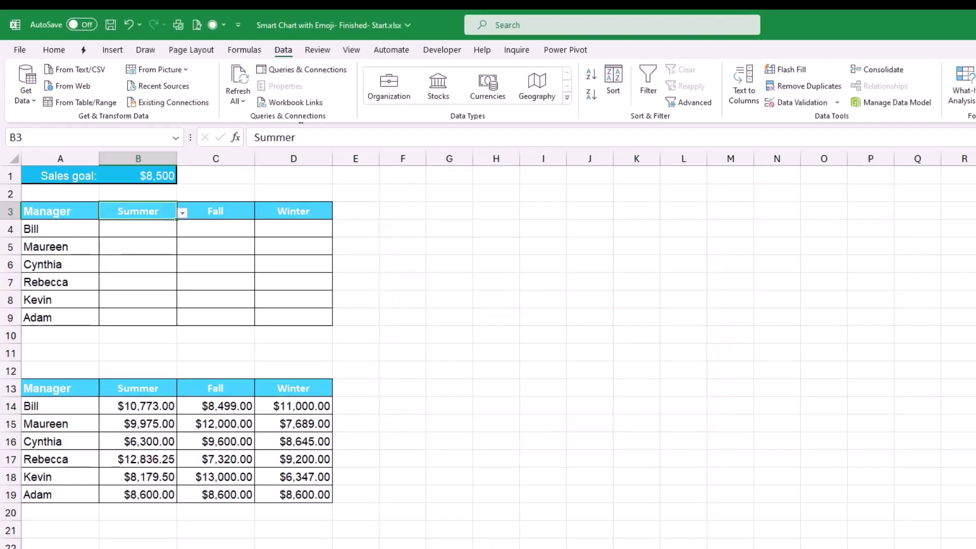
key(alt+Down)
- Retitle the headers C3 as 'Met' and D3 as 'Goal'
click(216, 211)
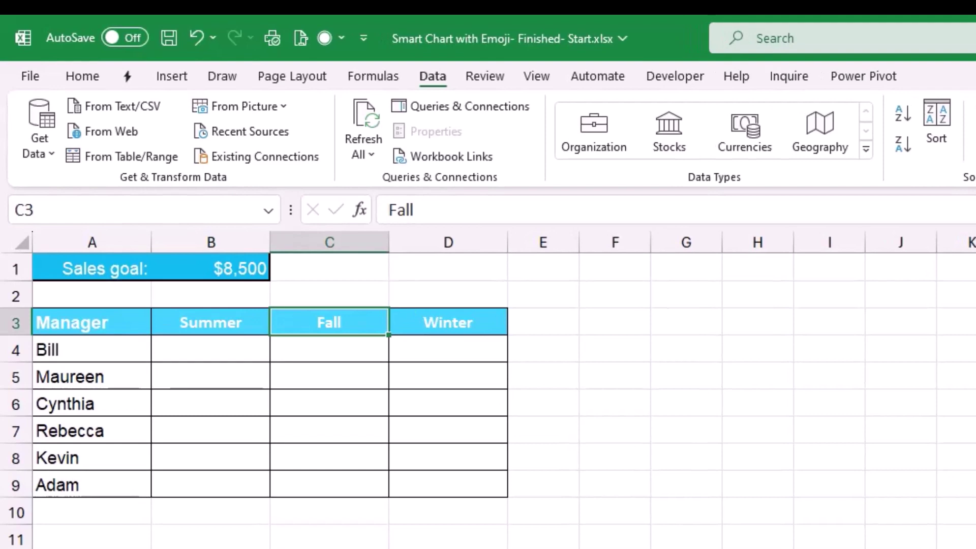
text(Met)
key(Tab)
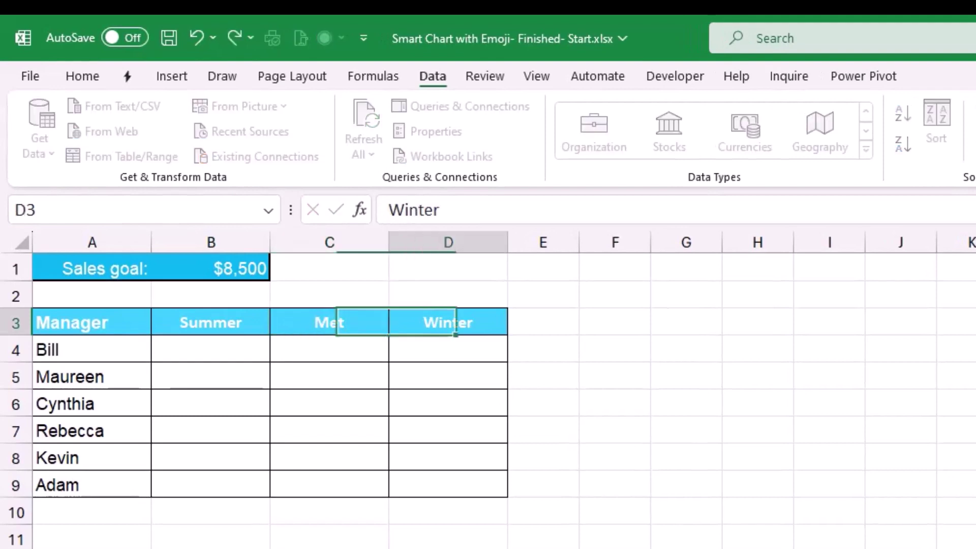
text(Goal)
key(Return)
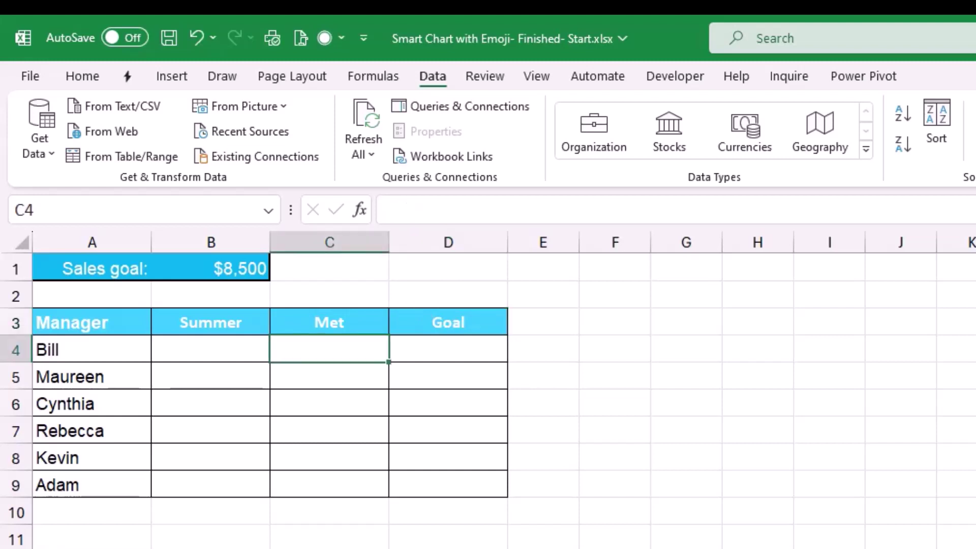
key(Left)
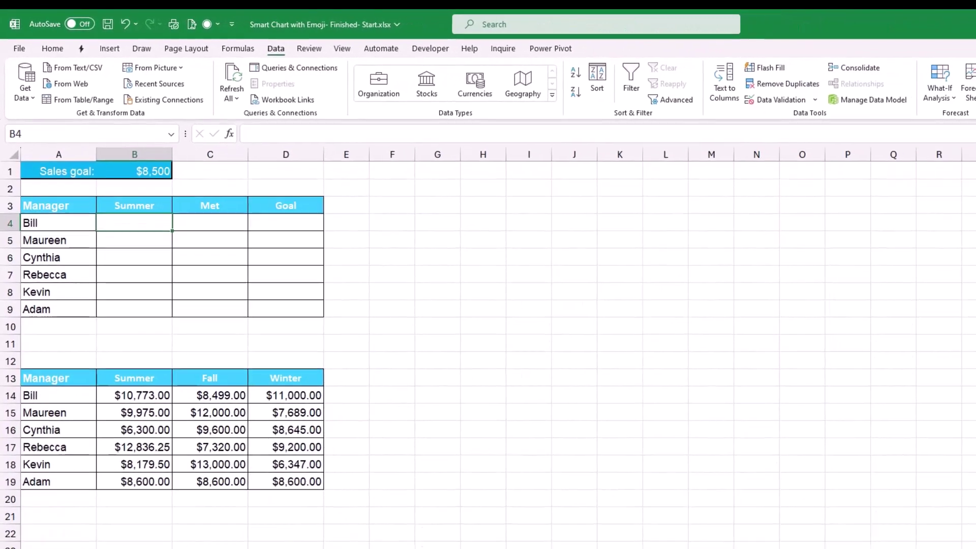
- Enter =XLOOKUP(B3,B13:D13,B14:D19) in B4 to spill the chosen season's sales
text(=xloo)
key(Tab)
click(134, 205)
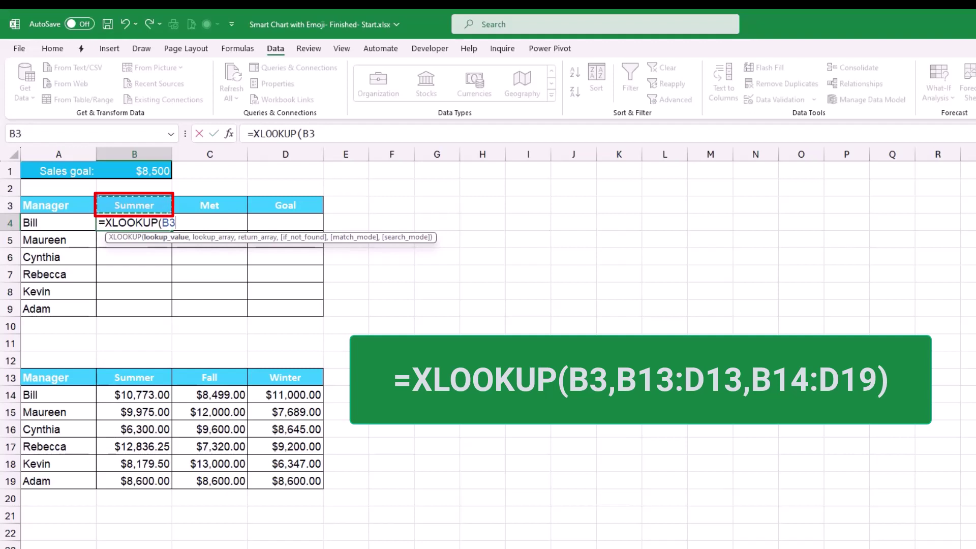
text(,)
click(135, 377)
drag(134, 377, 285, 377)
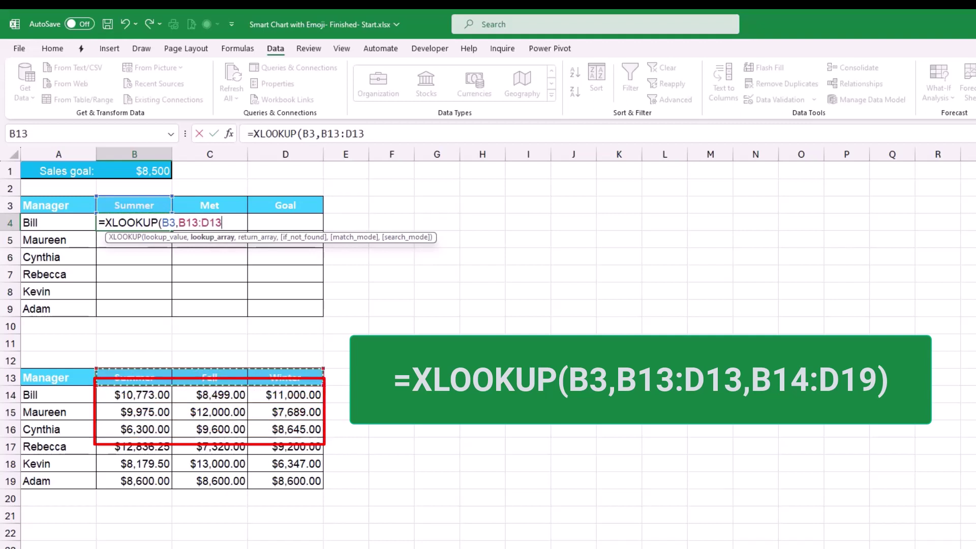
text(,)
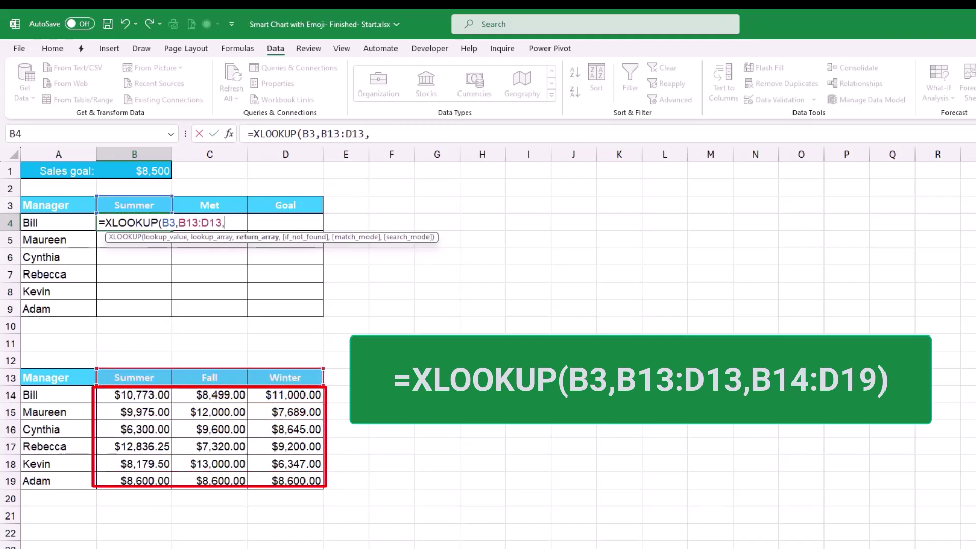
drag(134, 395, 285, 480)
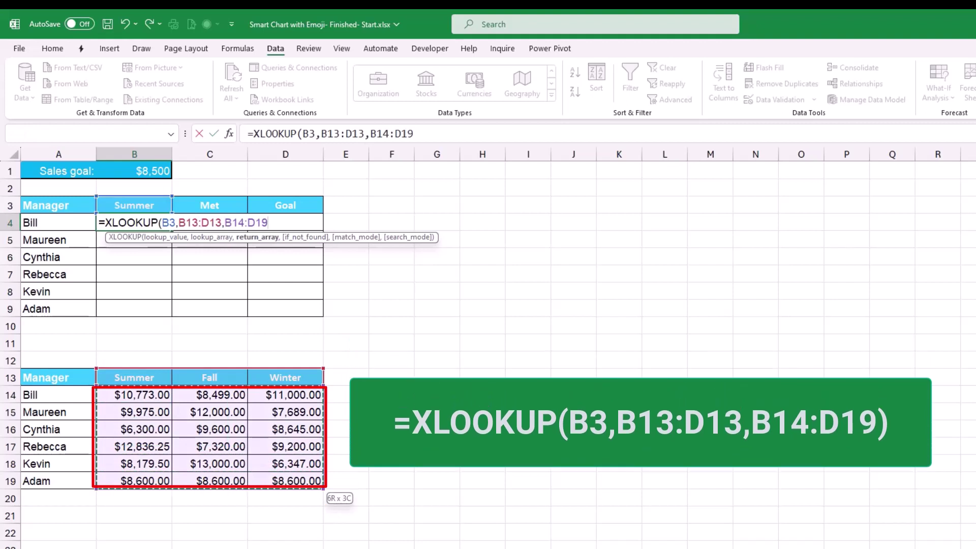
text())
key(Return)
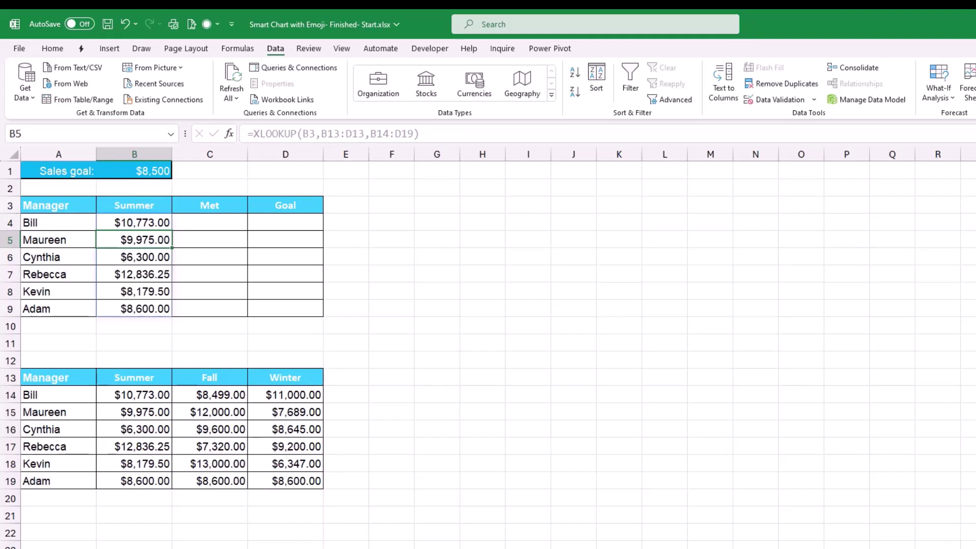
- Test the lookup by switching B3 to Fall, then to Winter
click(134, 206)
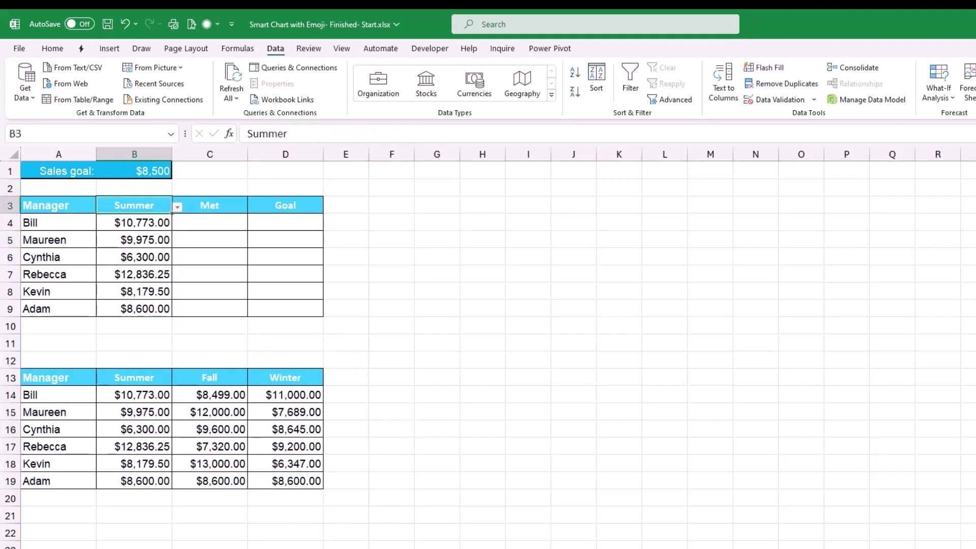
click(178, 207)
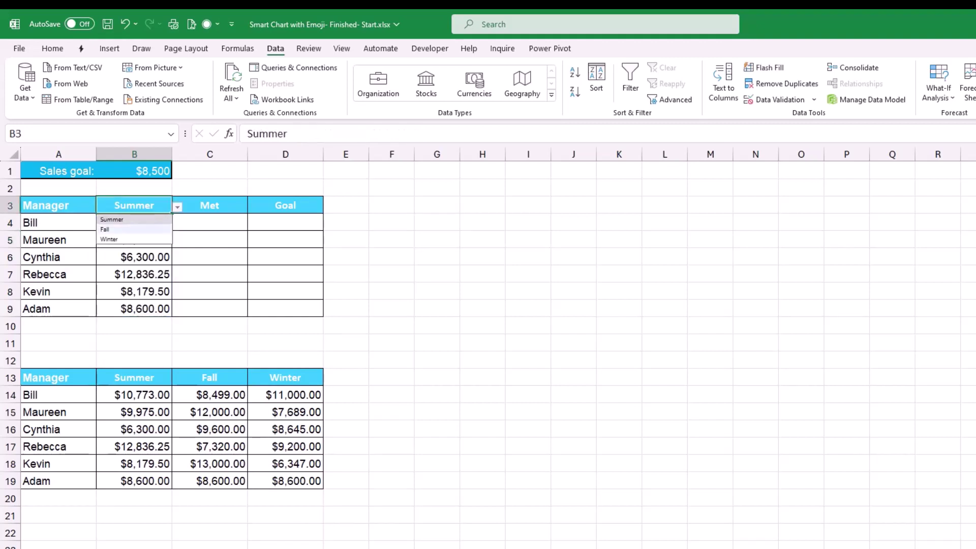
click(134, 228)
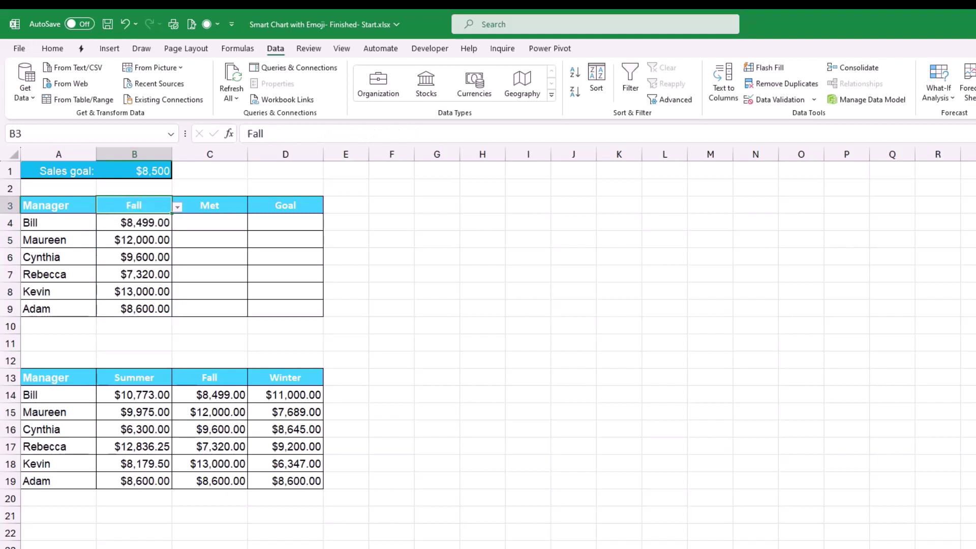
key(alt+Down)
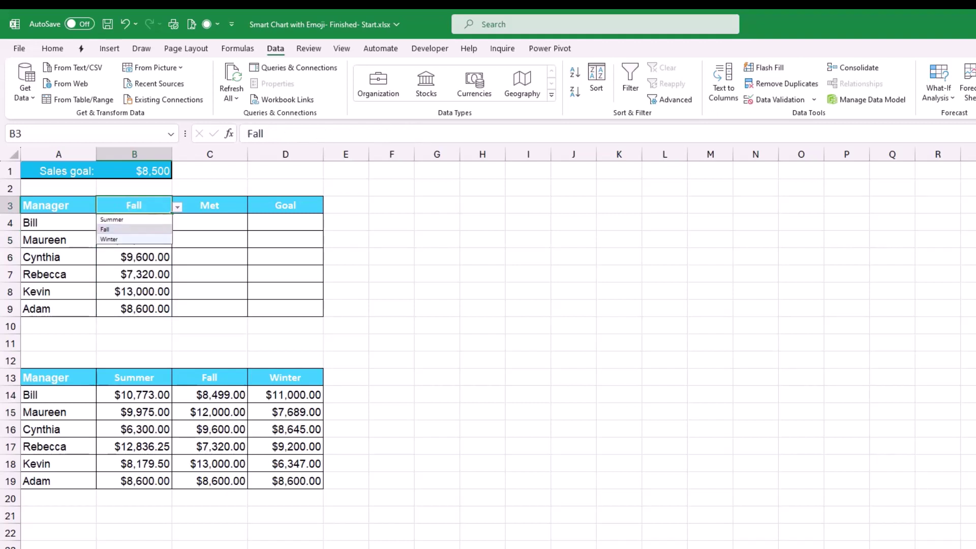
key(Down)
key(Return)
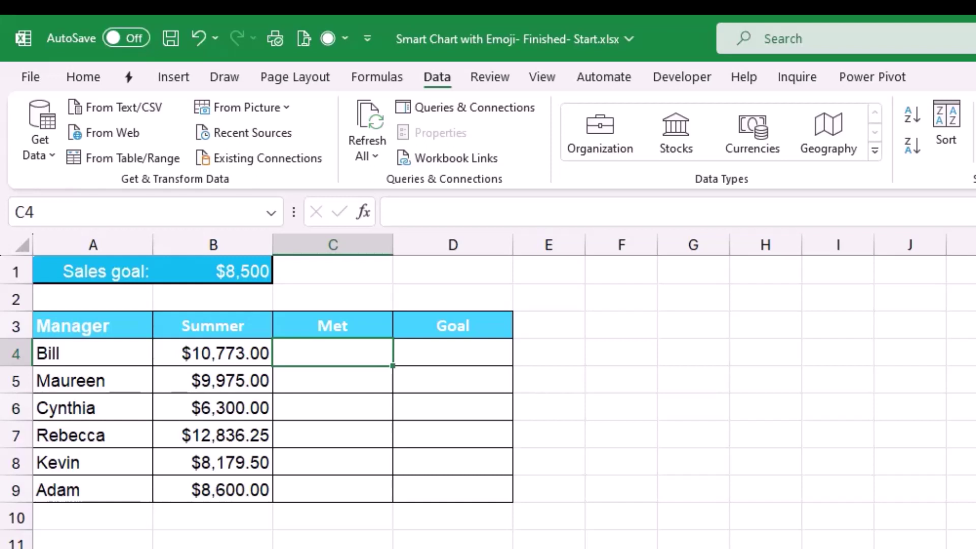
- Start an IF formula in C4 testing $B4>=$B$1 against the sales goal
text(=if)
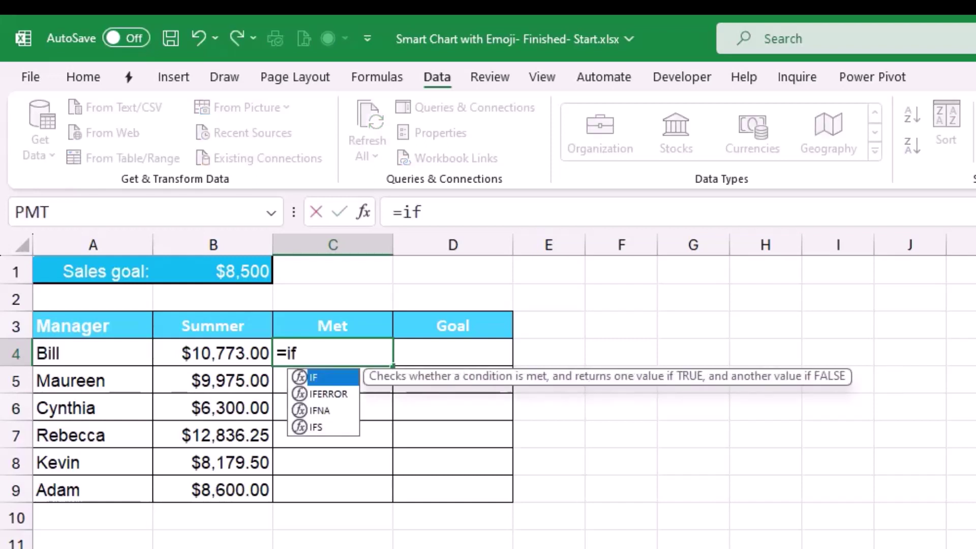
key(Tab)
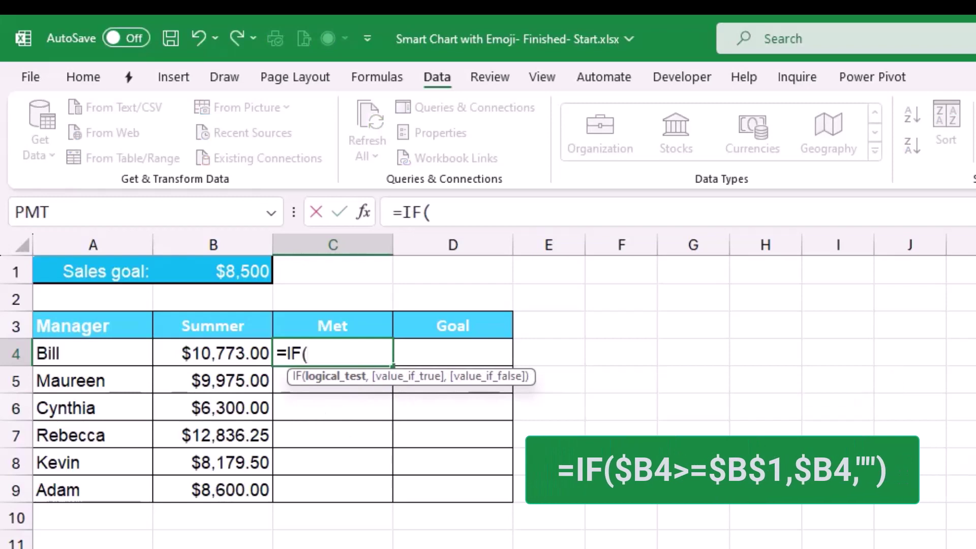
key(Left)
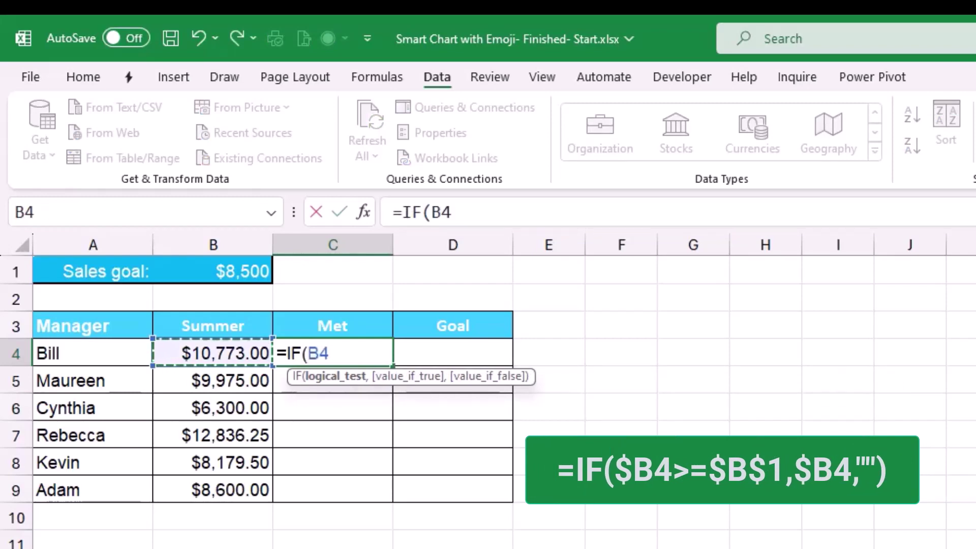
key(F4)
key(F4)
key(F4)
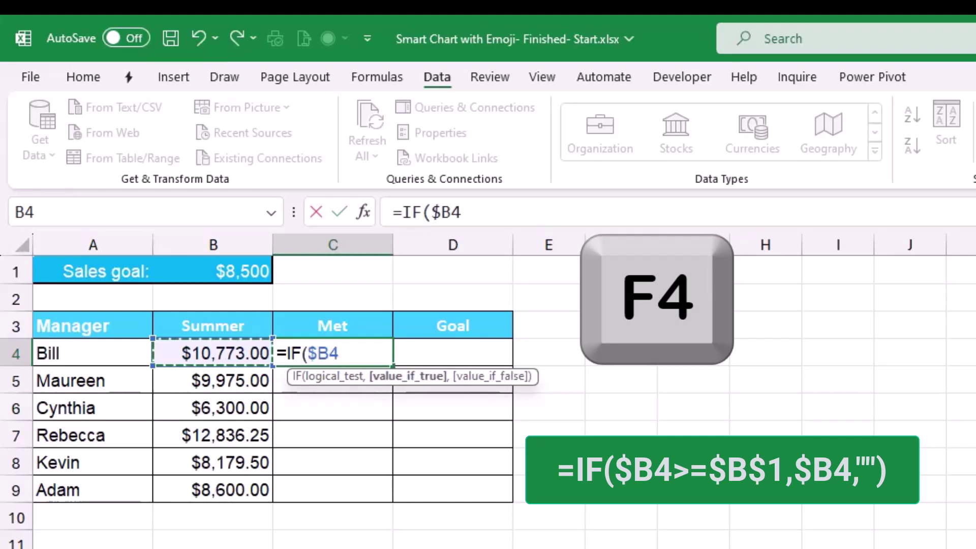
text(,)
key(BackSpace)
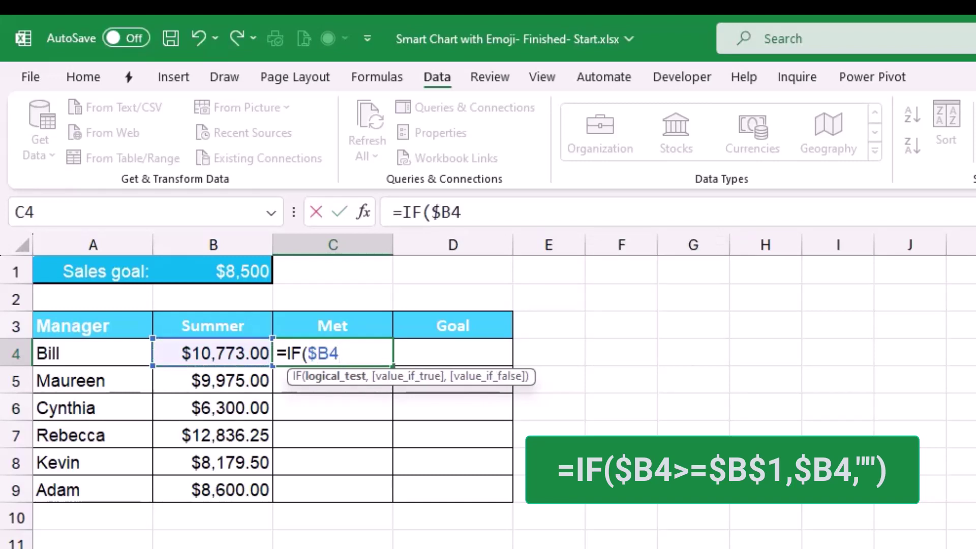
text(>=)
click(213, 271)
key(F4)
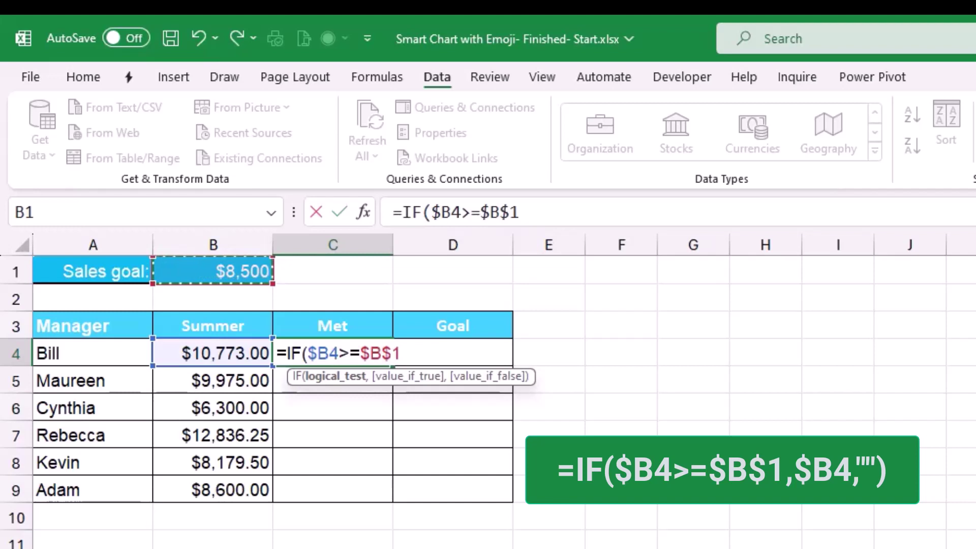
- Finish C4 as =IF($B4>=$B$1,$B4,"") and enter it
text(,)
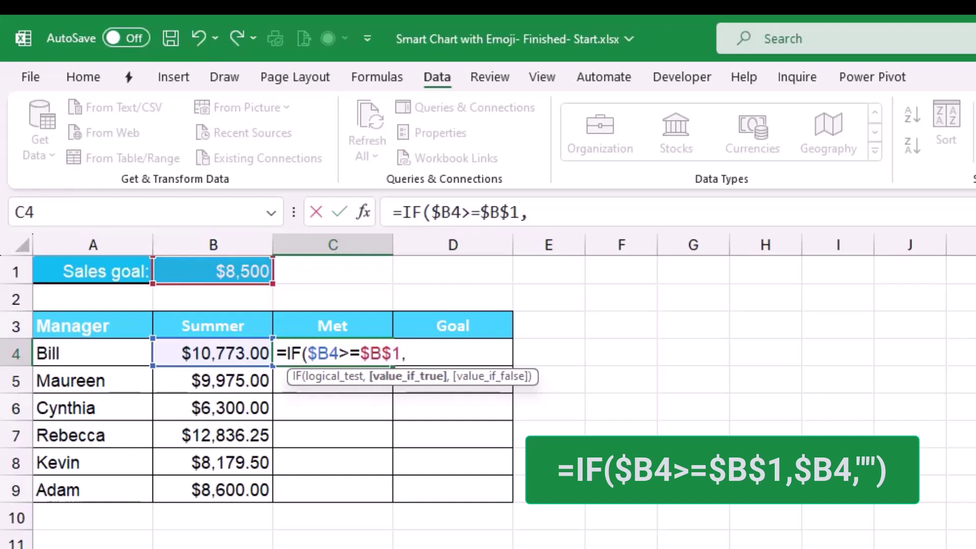
click(212, 353)
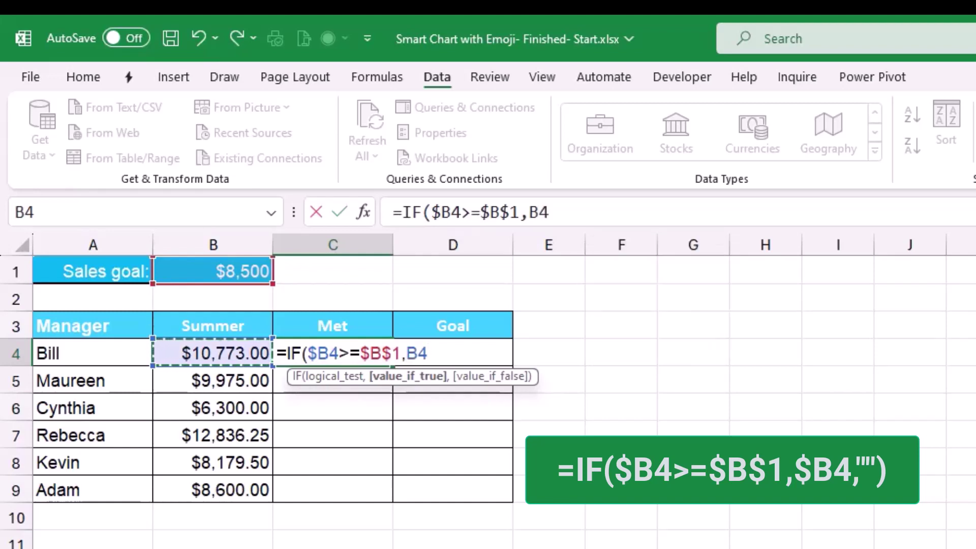
key(F4)
key(F4)
key(F4)
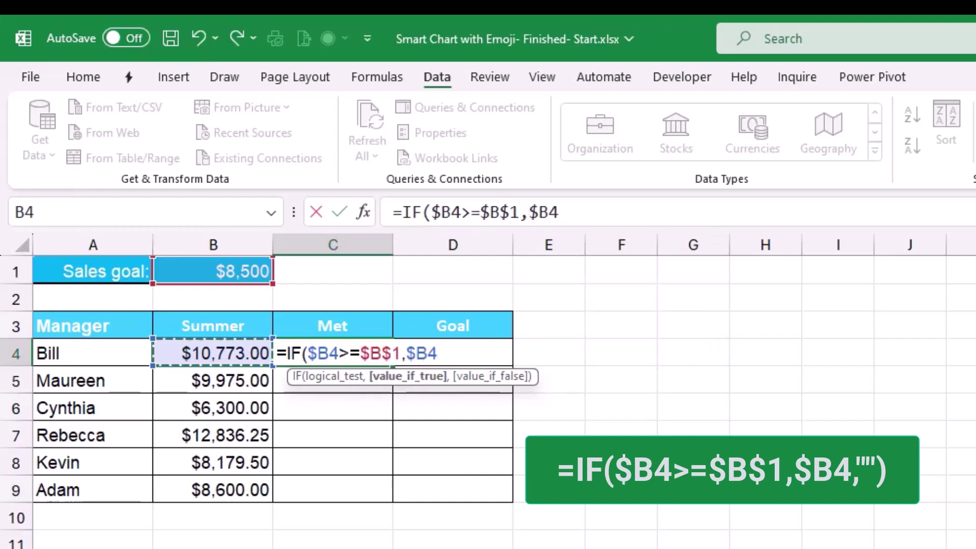
text(,)
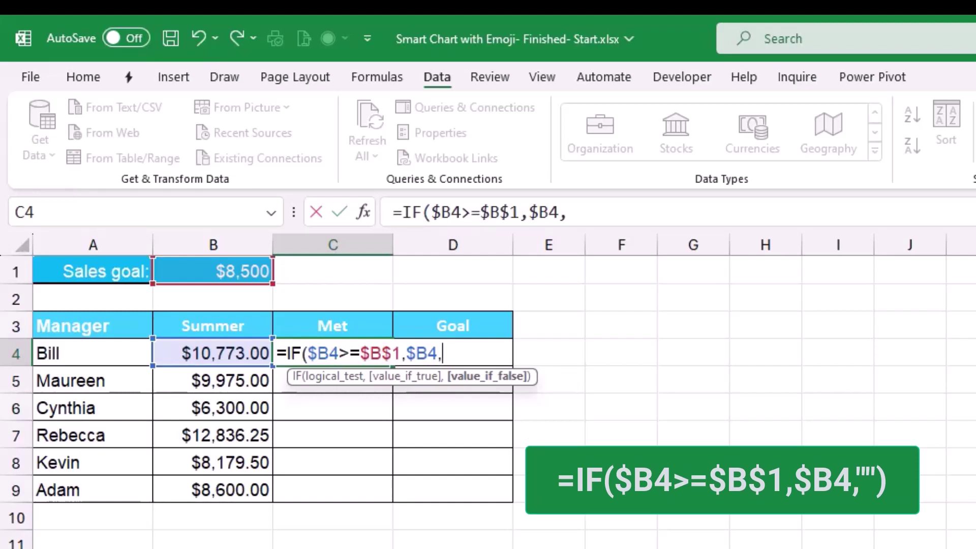
text(""))
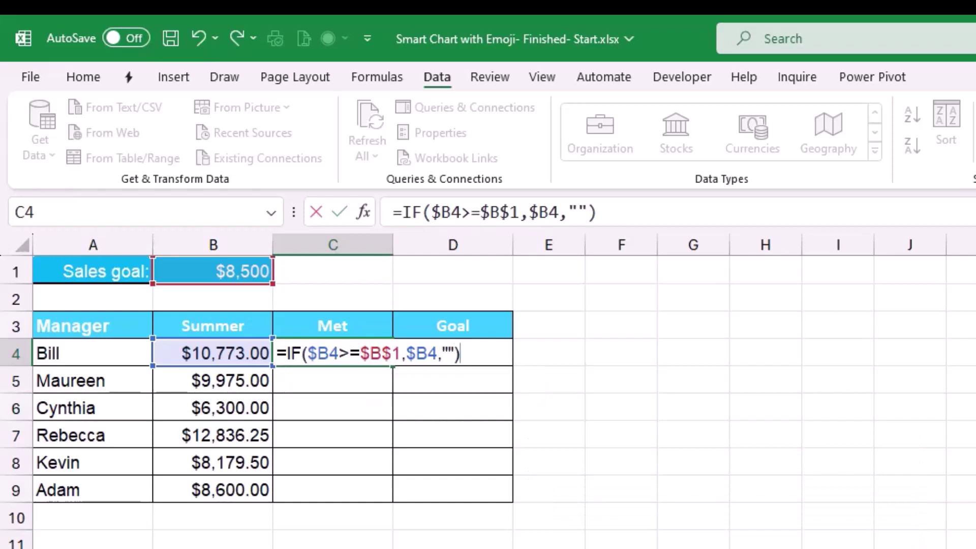
key(Return)
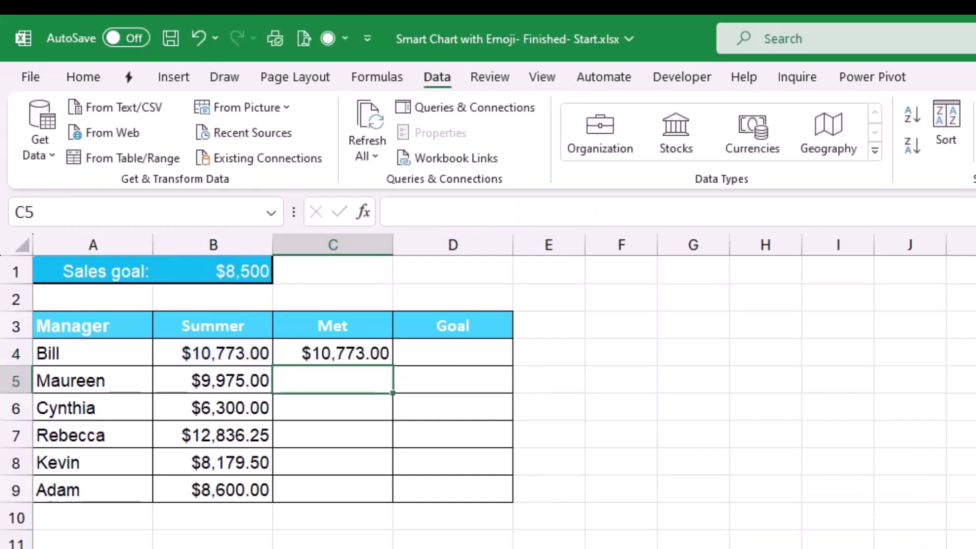
- Fill C4's IF formula down to C9 without formatting, then across into D4:D9
click(333, 352)
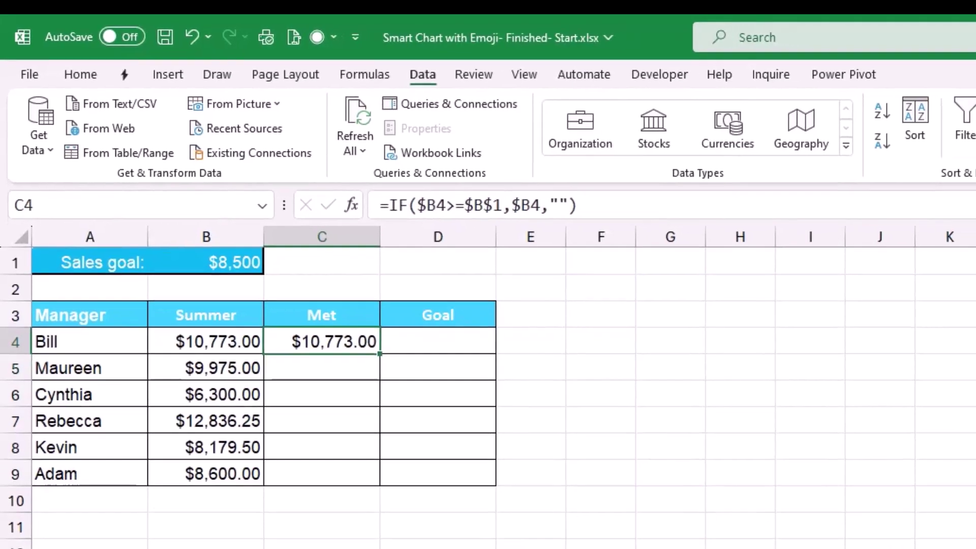
drag(392, 365, 392, 491)
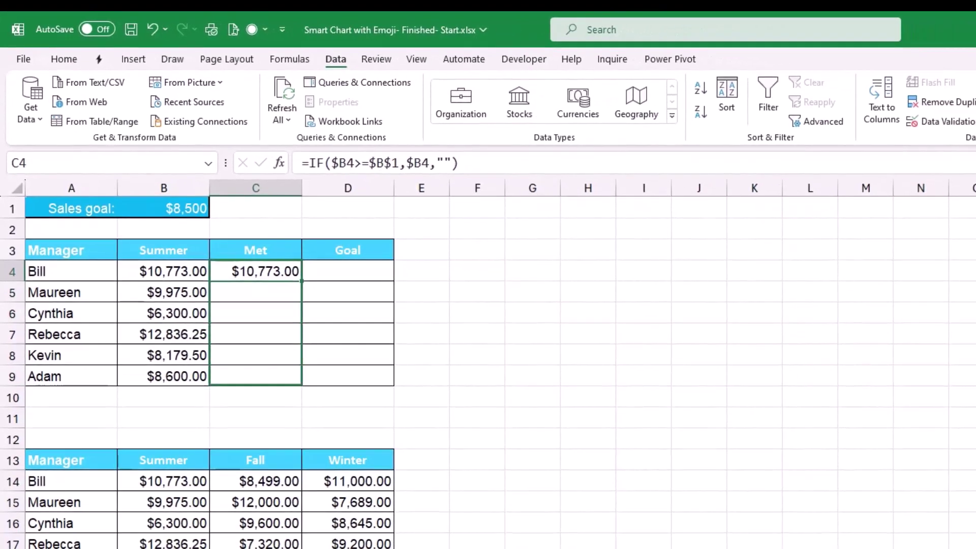
drag(302, 386, 302, 387)
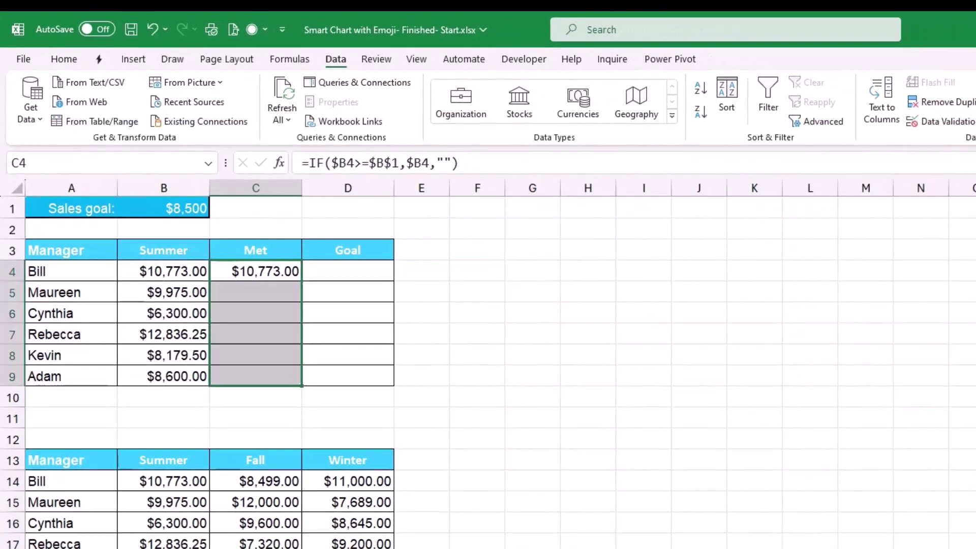
click(315, 396)
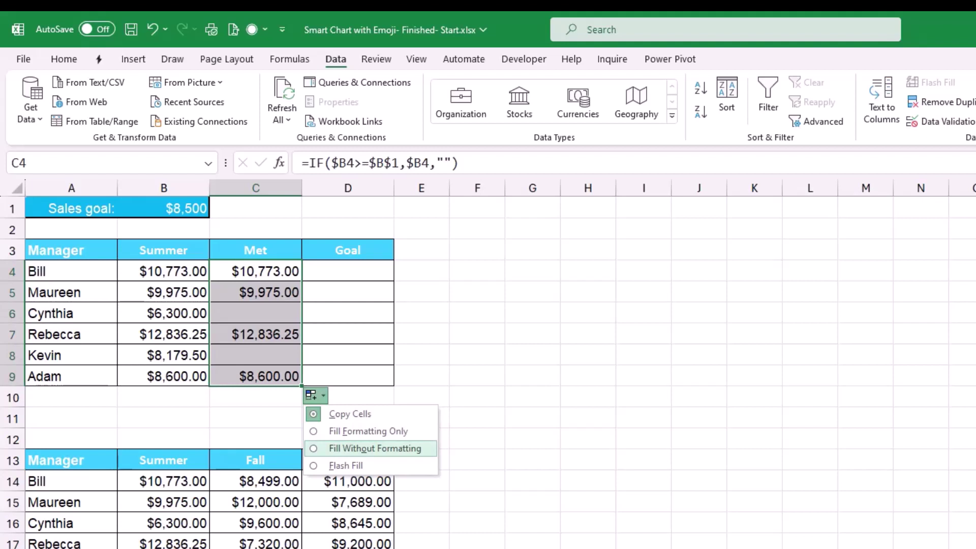
click(375, 448)
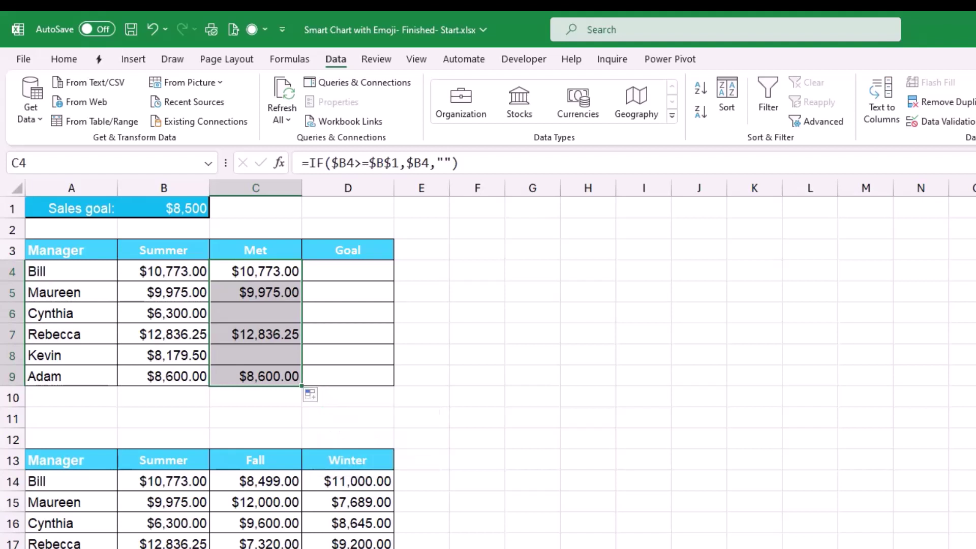
drag(302, 387, 394, 386)
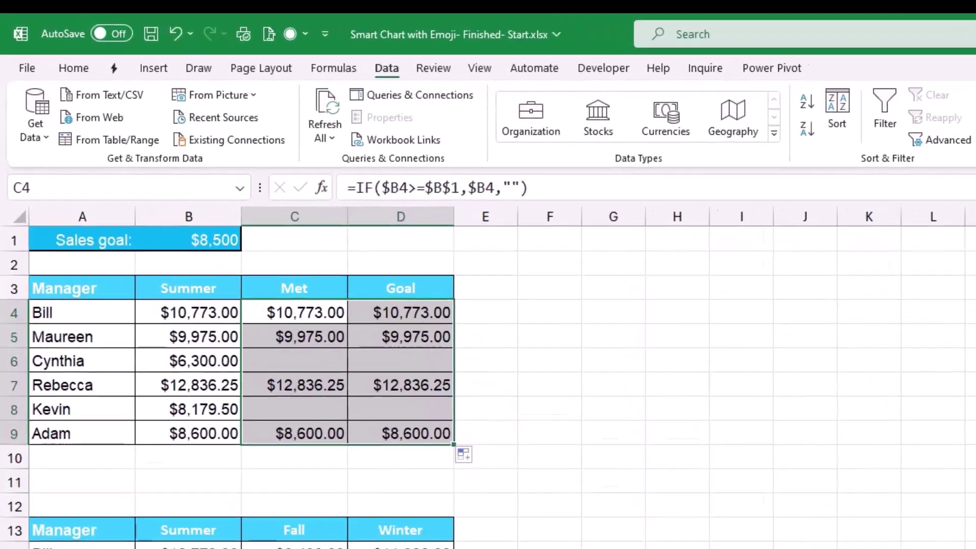
drag(348, 271, 347, 376)
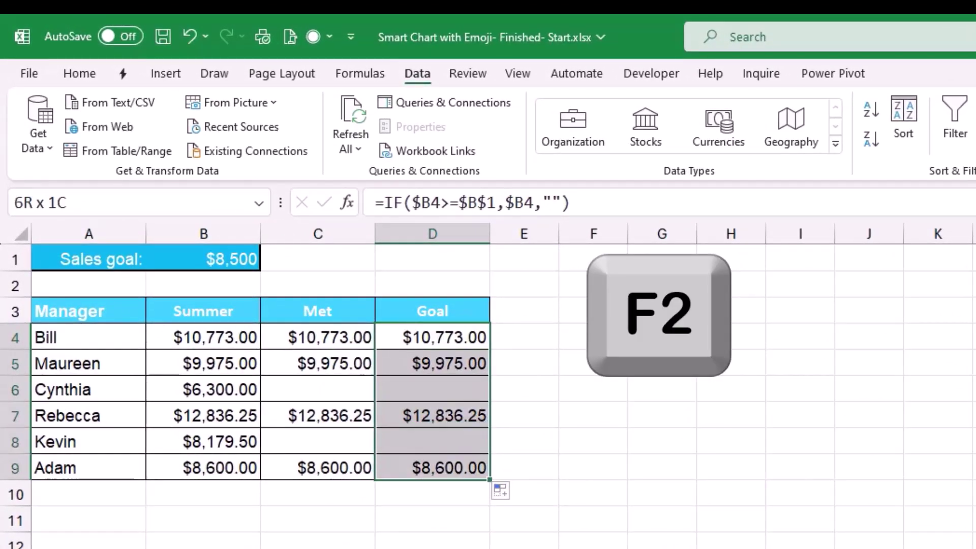
- Replace $B4 in the Goal formula with a quoted smiling-face emoji as the met result
key(F2)
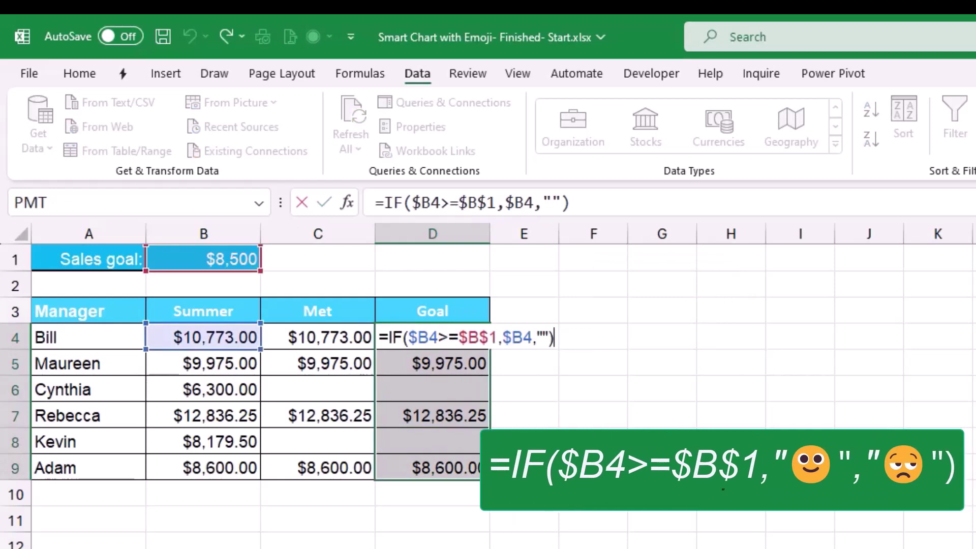
double_click(517, 337)
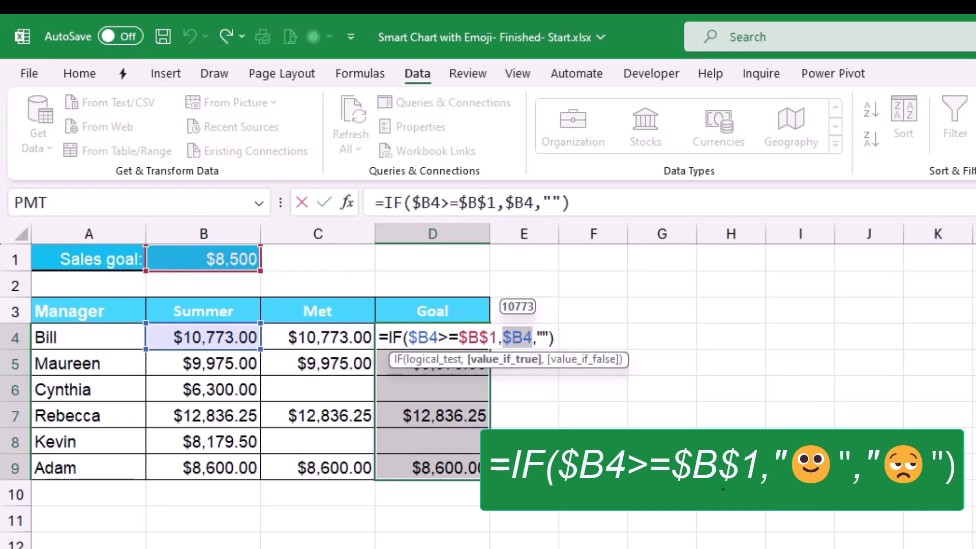
text(")
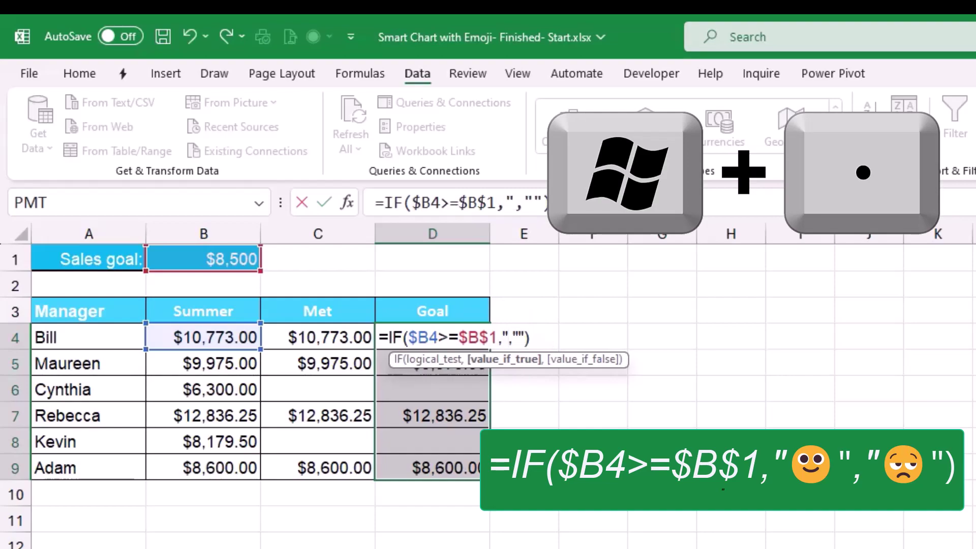
key(super+period)
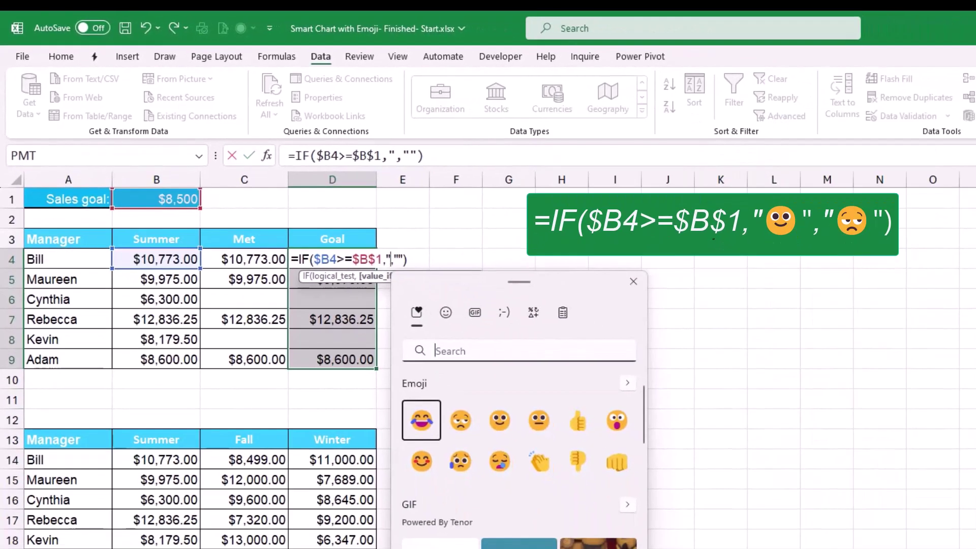
click(446, 312)
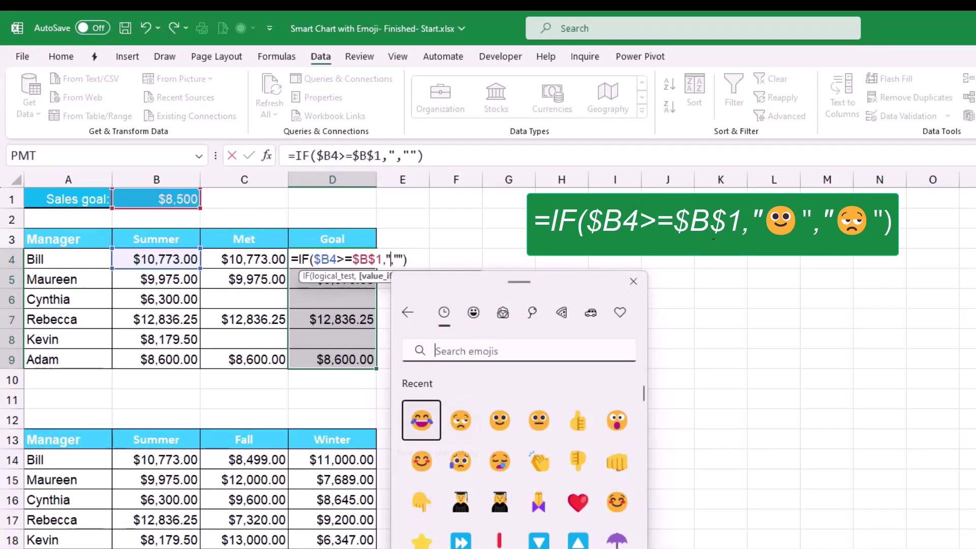
click(500, 420)
key(Escape)
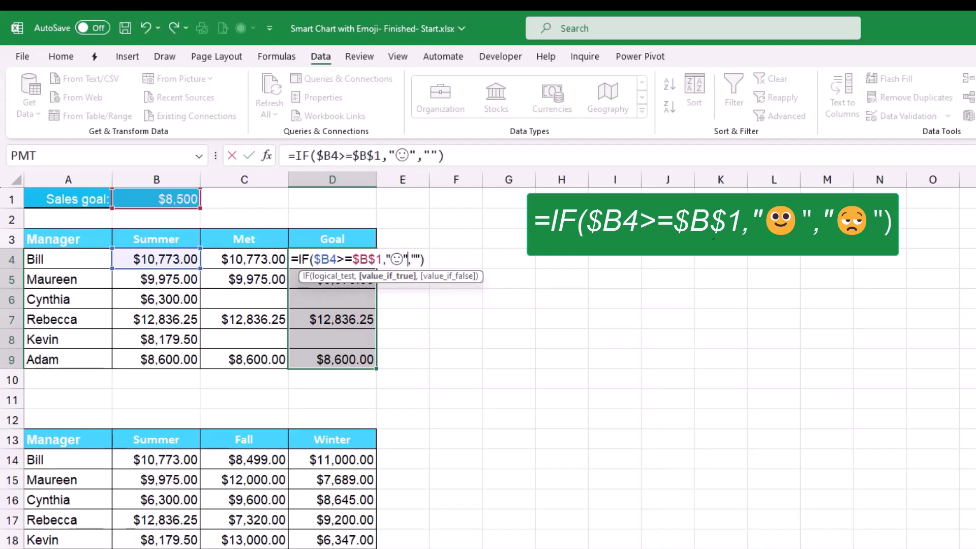
- Add an unamused-face emoji as the not-met result and enter the formula into D4:D9
key(Right)
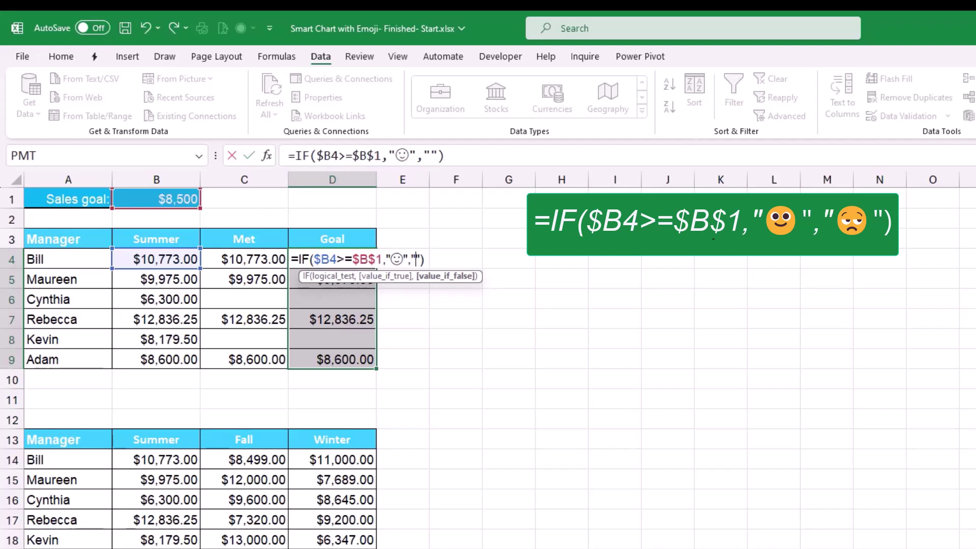
key(super+period)
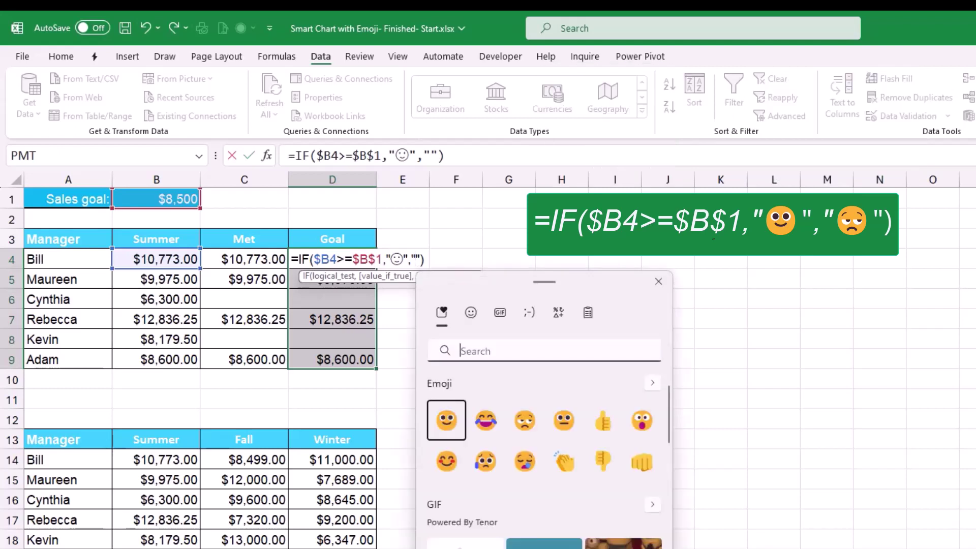
click(524, 421)
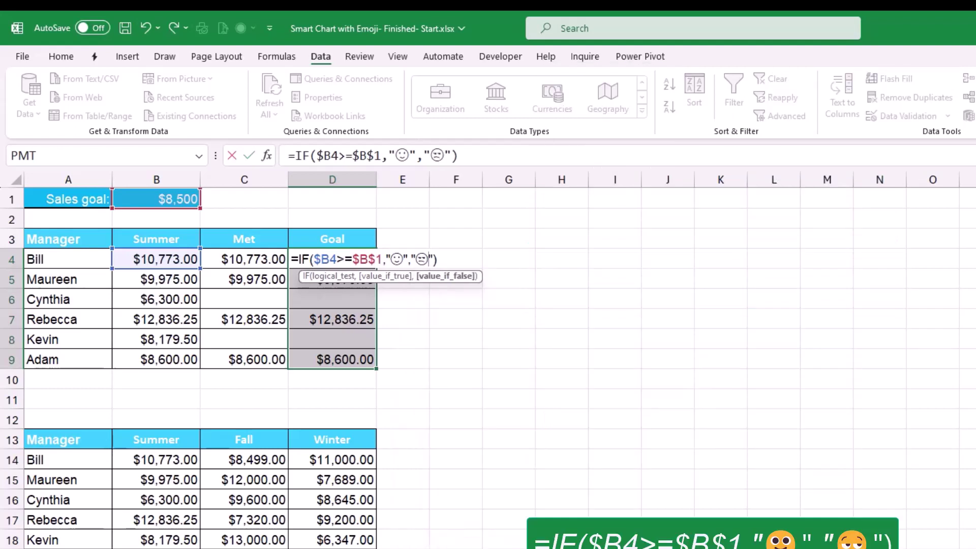
key(End)
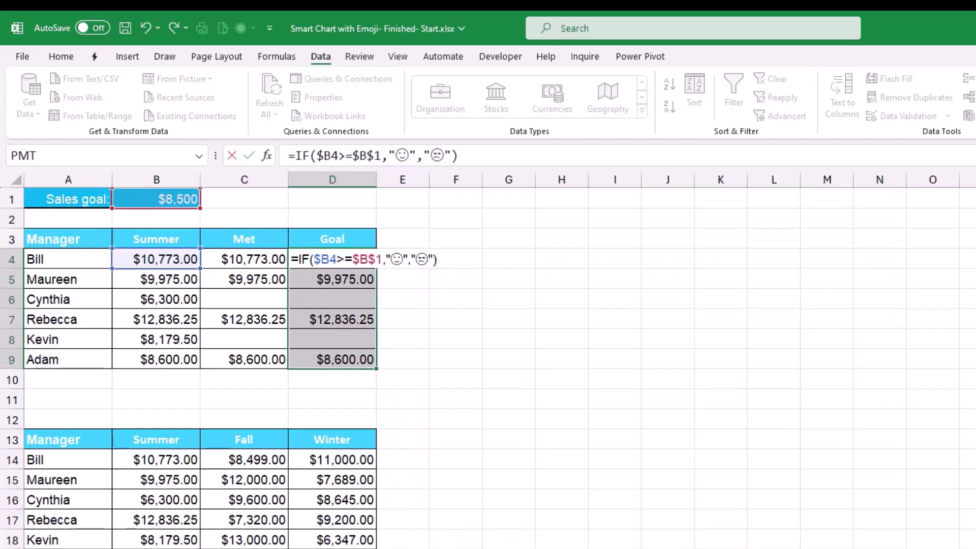
key(ctrl+Return)
drag(68, 259, 157, 360)
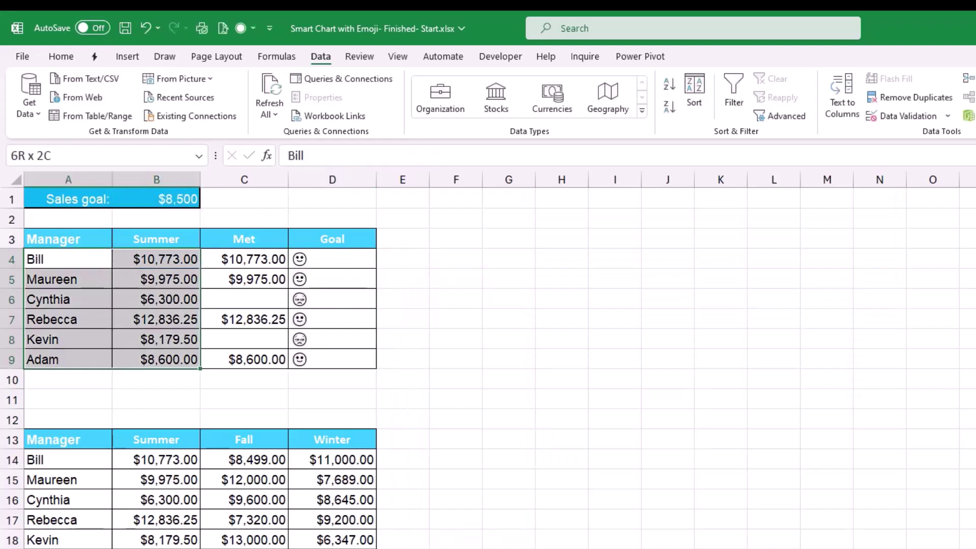
- Insert a default column chart from the manager names and Summer sales A4:B9
click(68, 259)
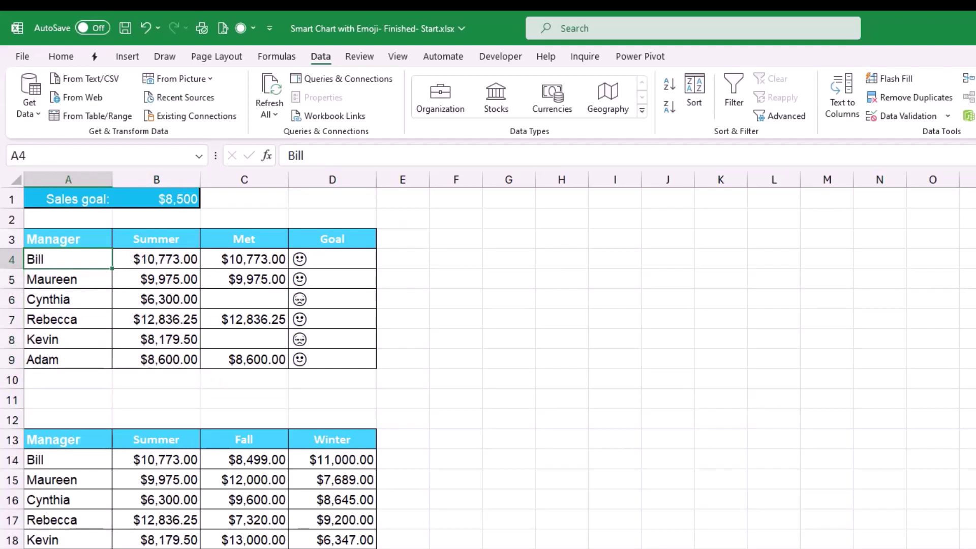
drag(68, 259, 156, 360)
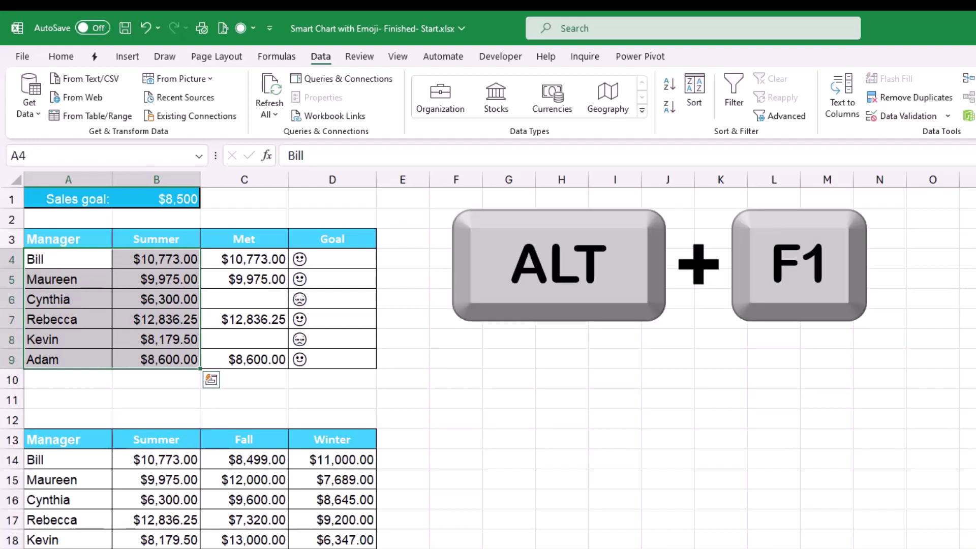
key(alt+F1)
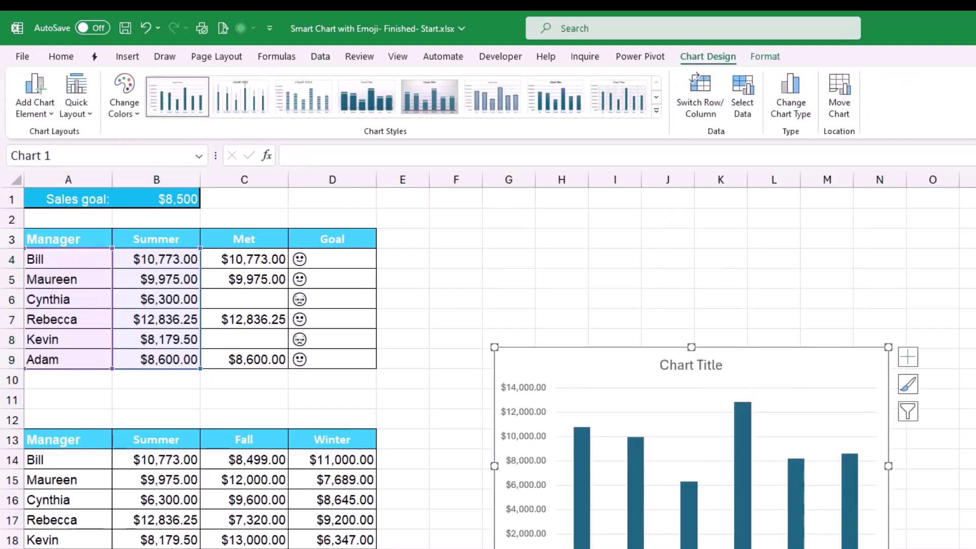
- Move the chart beside the table and delete its gridlines and vertical value axis
drag(585, 364, 526, 225)
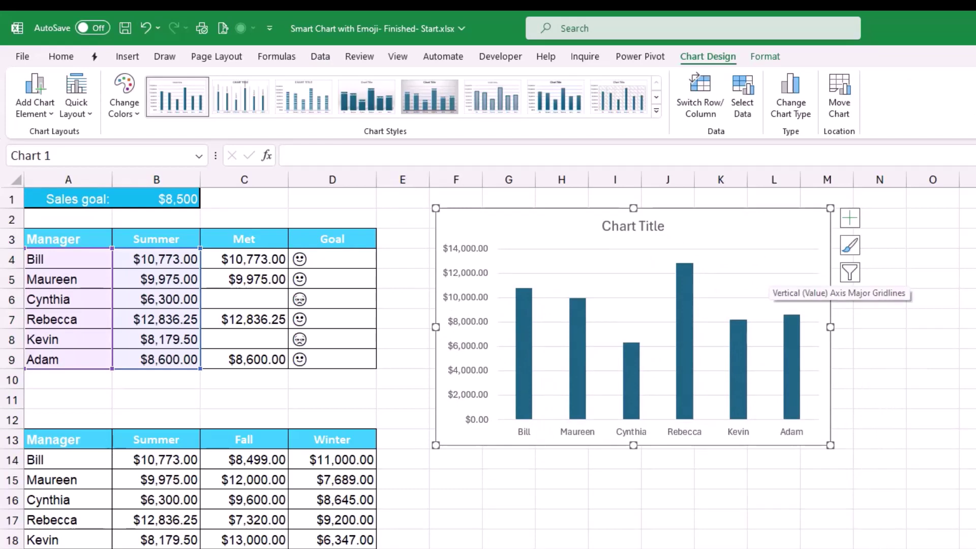
click(771, 273)
key(Delete)
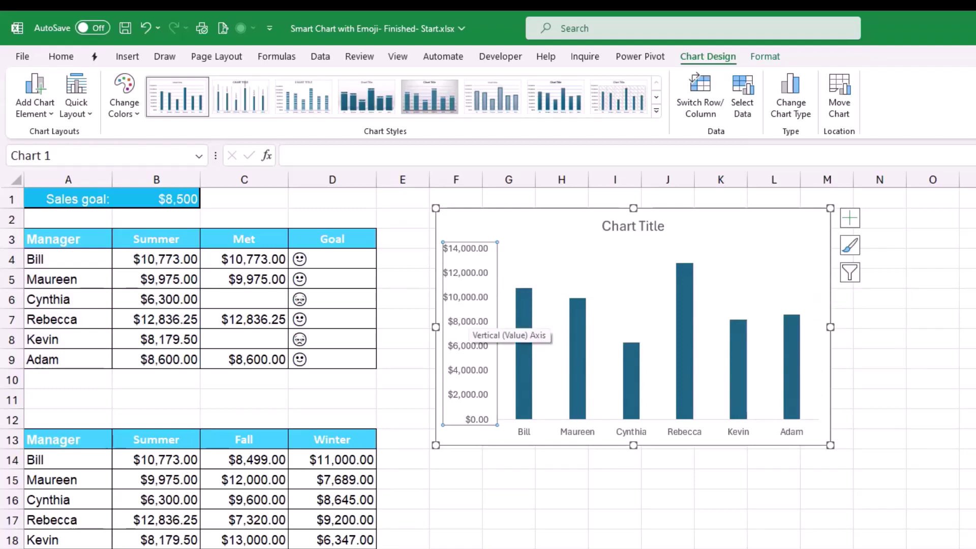
key(Delete)
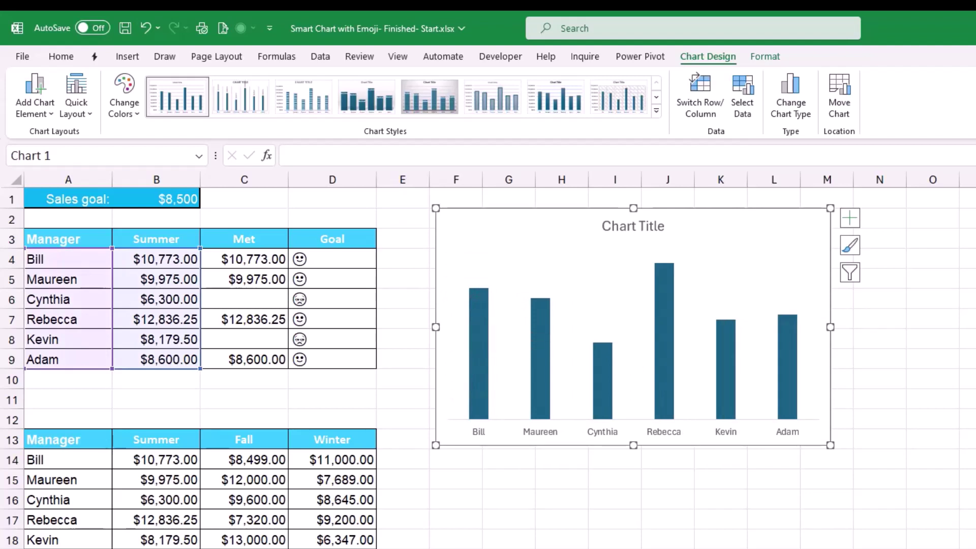
- Open the Format Data Series options for the chart's columns
click(478, 356)
key(ctrl+1)
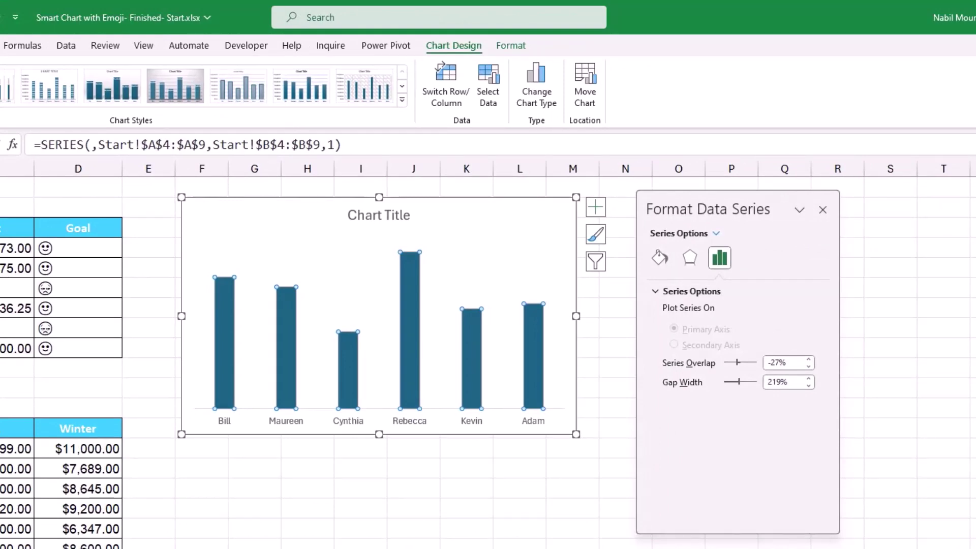
click(769, 382)
- Set the column series gap width to 115%
key(BackSpace)
key(BackSpace)
key(BackSpace)
key(BackSpace)
text(115)
key(Return)
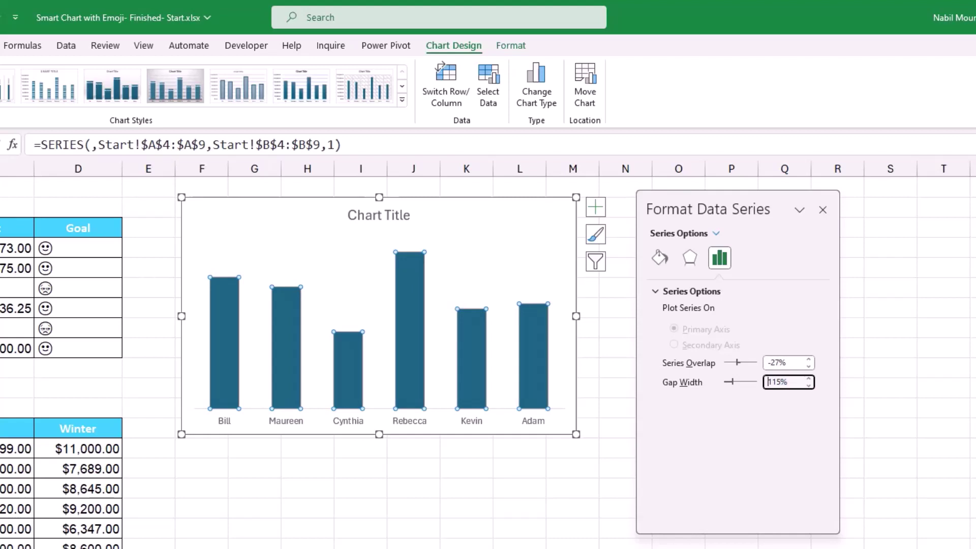
click(511, 46)
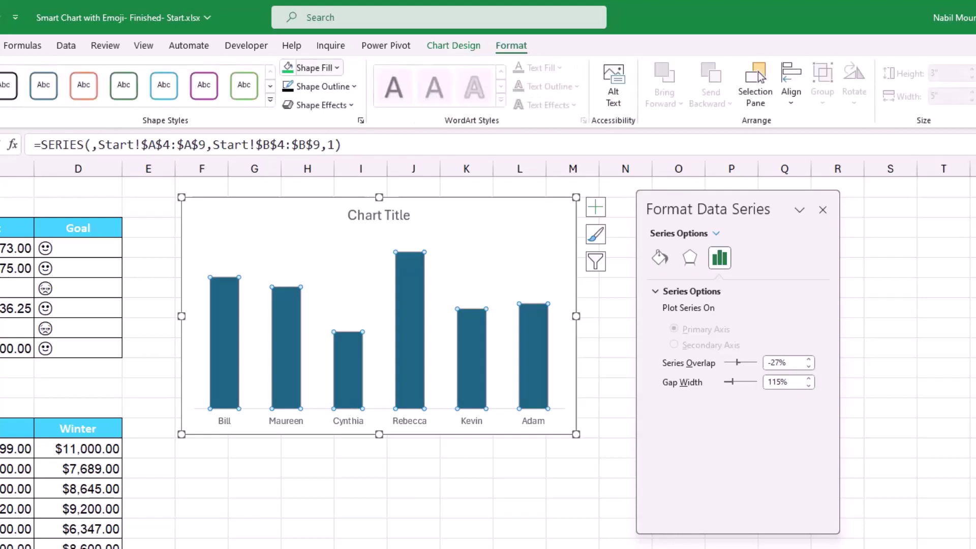
- Fill the chart's columns red and give them an inner shadow effect
click(311, 68)
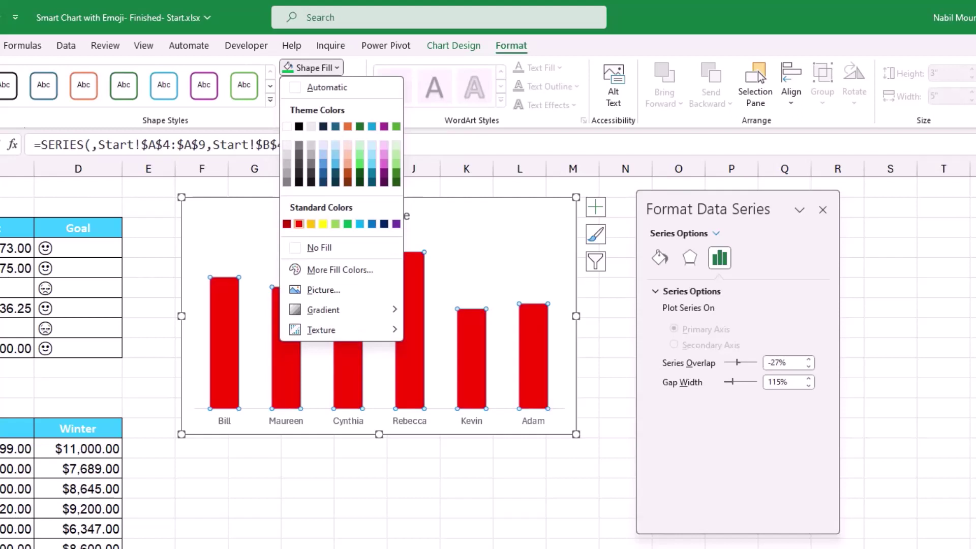
key(Escape)
key(Return)
key(Down)
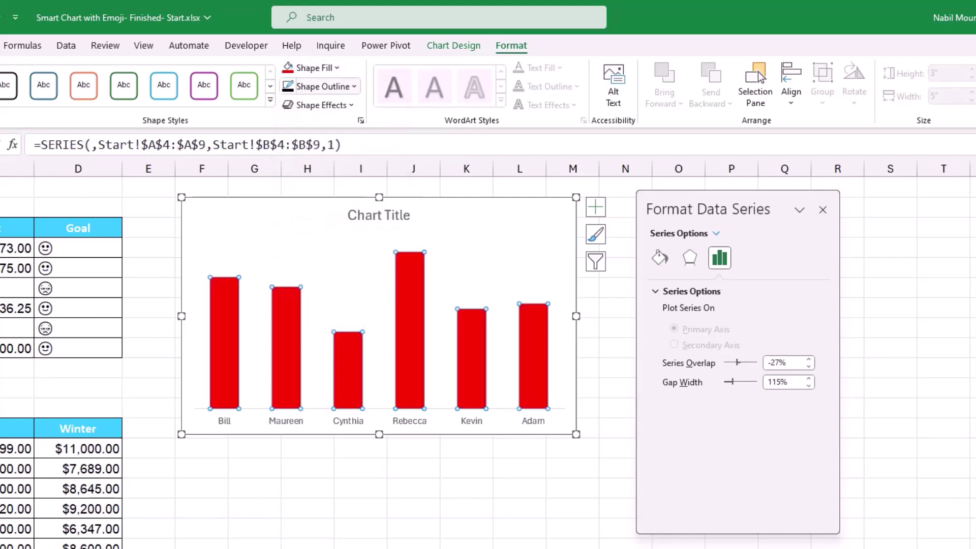
key(Down)
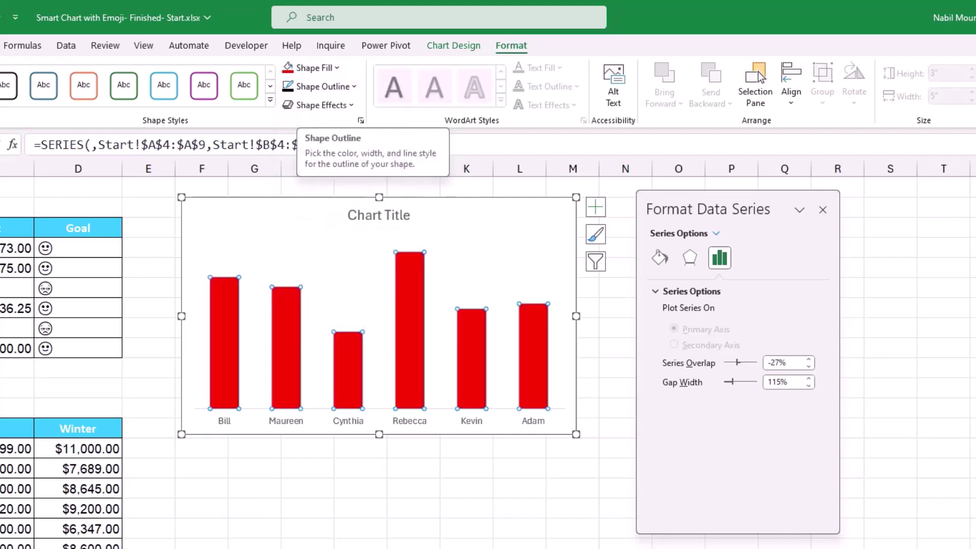
key(Return)
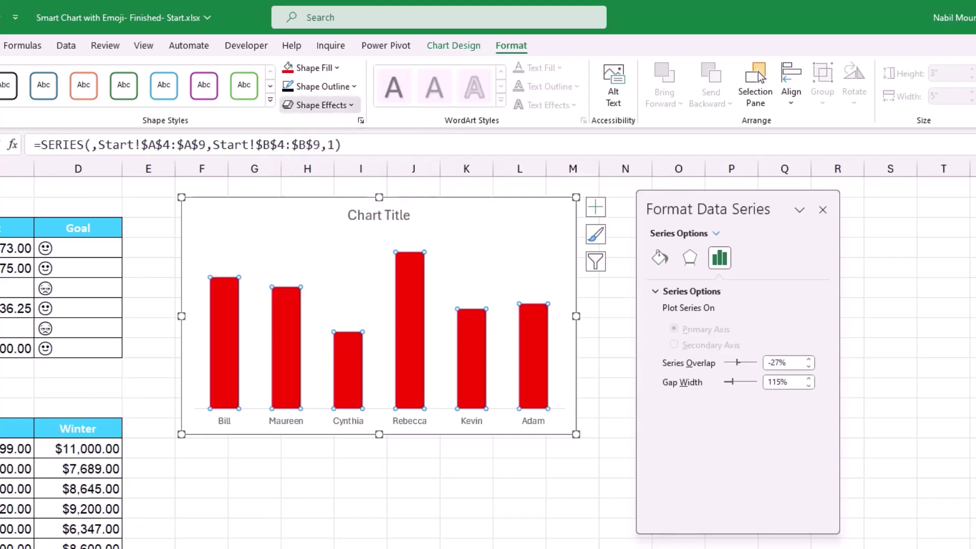
mouse_move(332, 163)
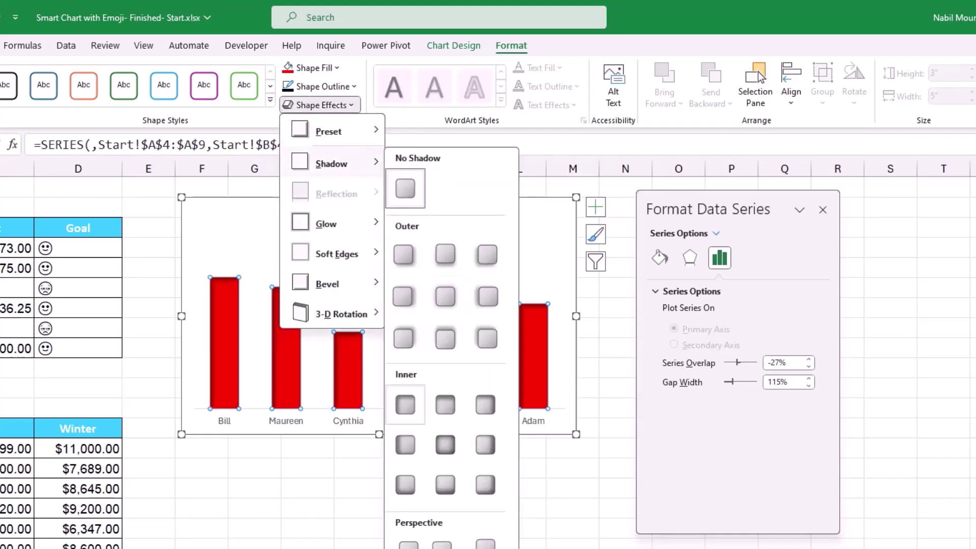
click(405, 405)
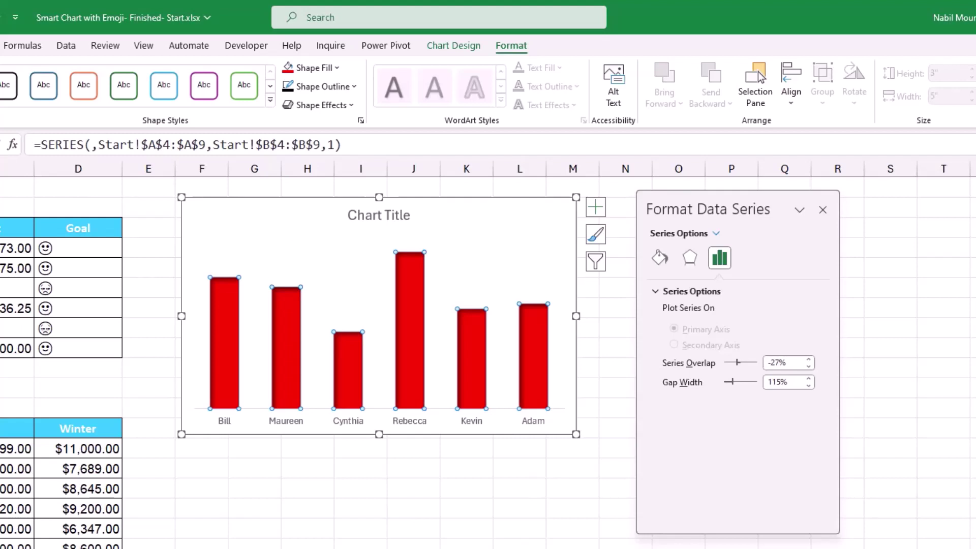
- Reposition the chart slightly lower on the sheet and deselect it
drag(462, 203, 461, 227)
drag(305, 254, 305, 247)
key(Escape)
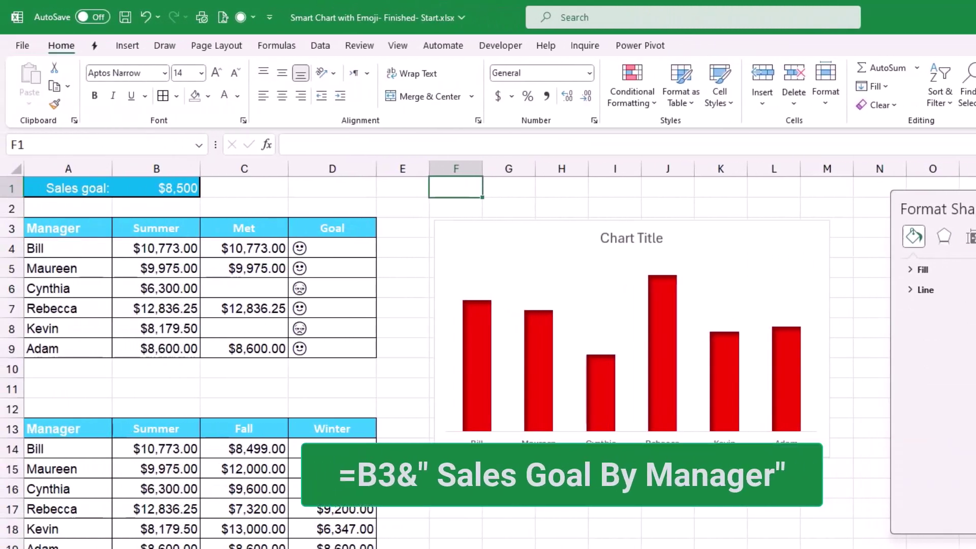
- Enter =B3&" Sales Goal By Manager" in F1 and drag the chart title top-left
text(=)
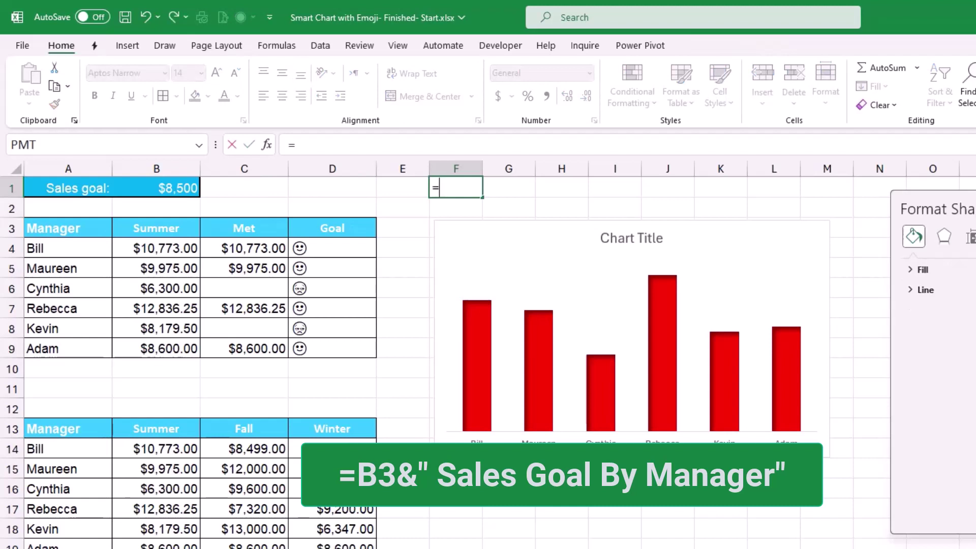
click(156, 228)
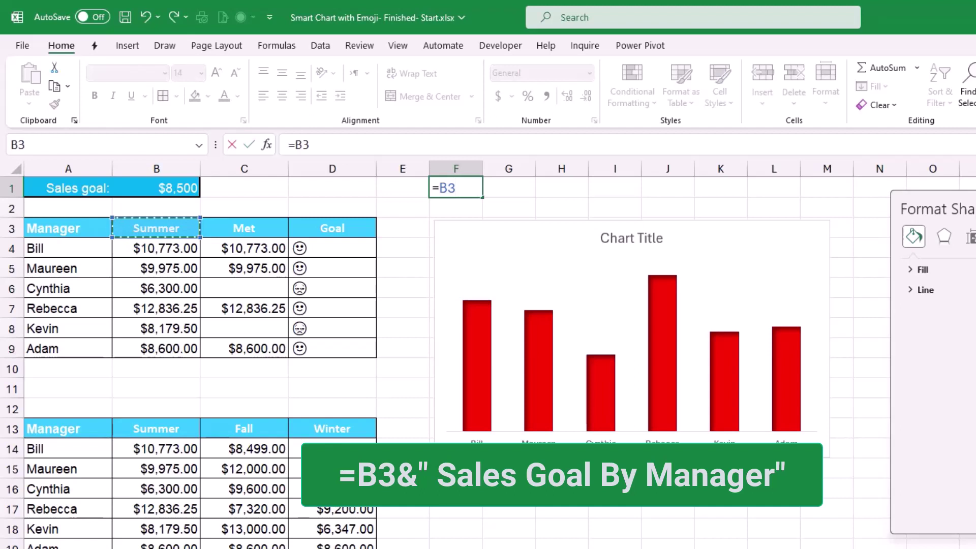
text(&)
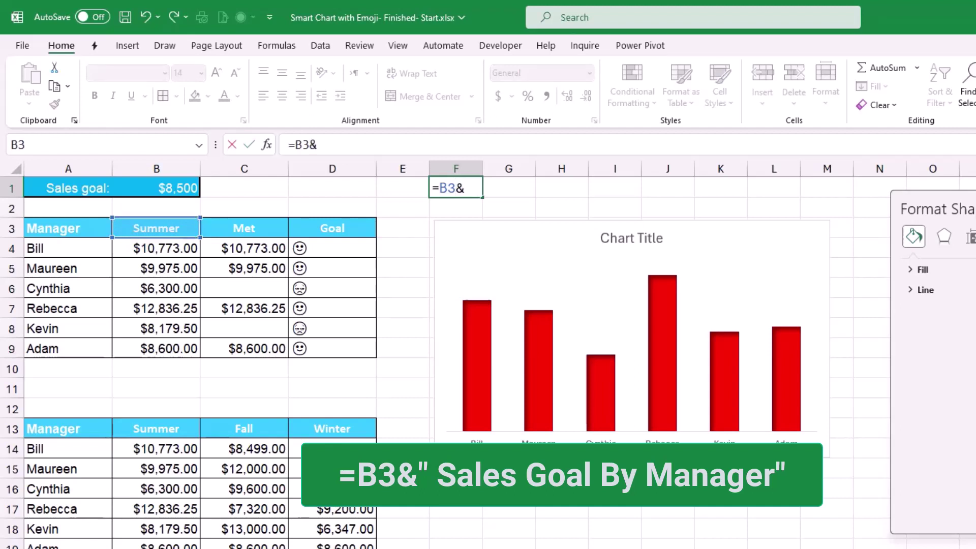
text(" Sales Goal By Manager)
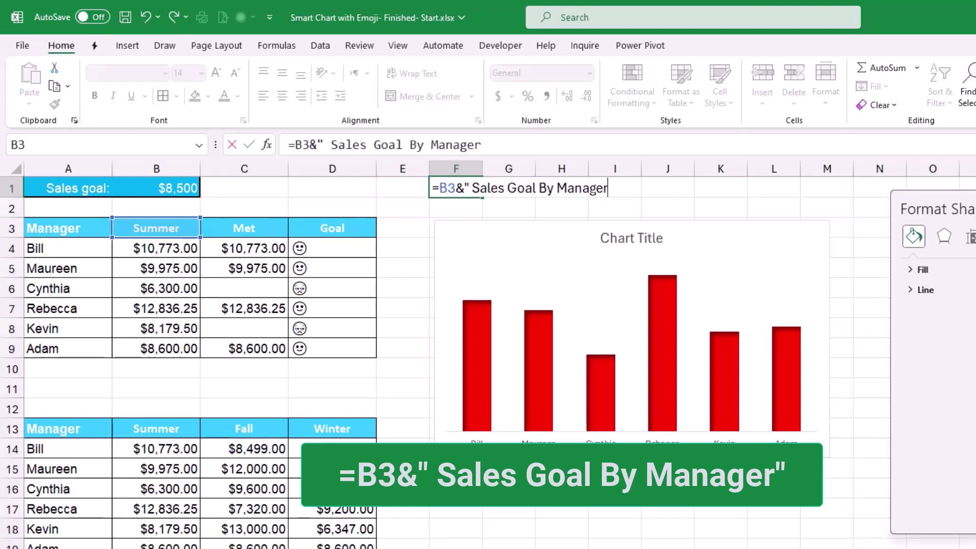
text(")
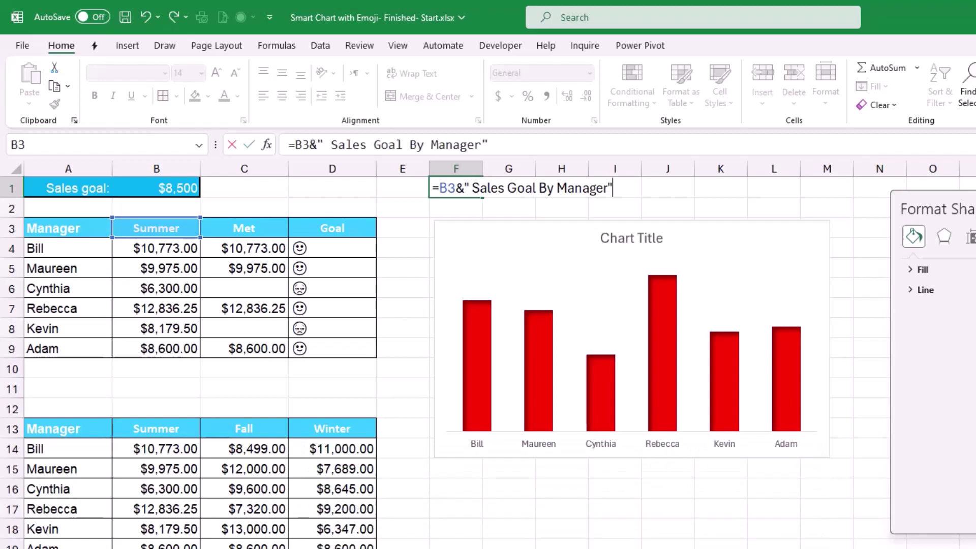
key(Return)
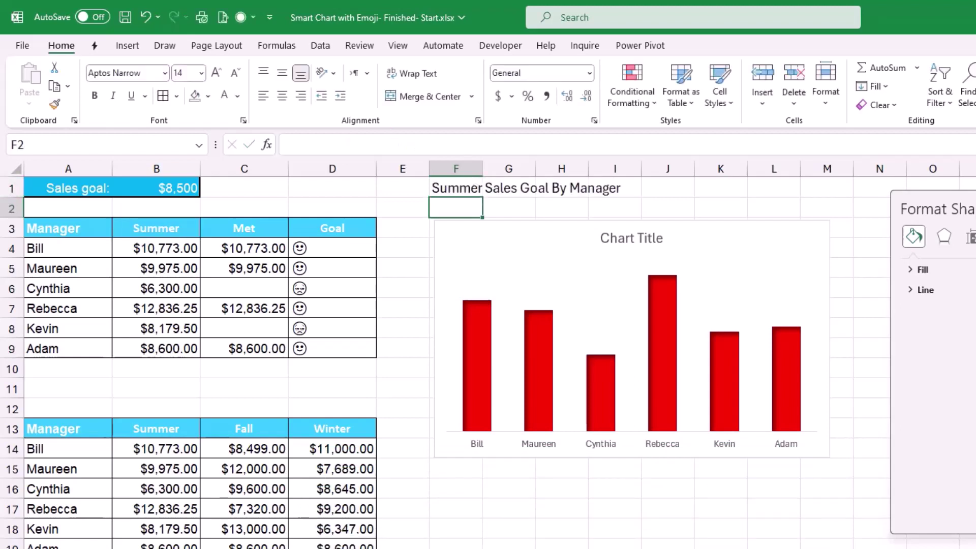
click(632, 239)
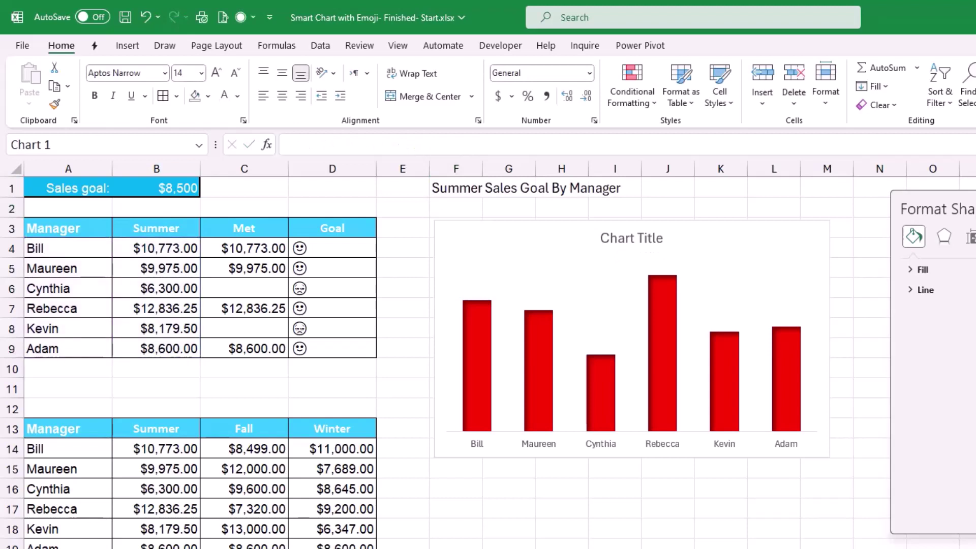
drag(632, 239, 480, 236)
- Link the chart title to cell F1 so it reads 'Summer Sales Goal By Manager'
key(F2)
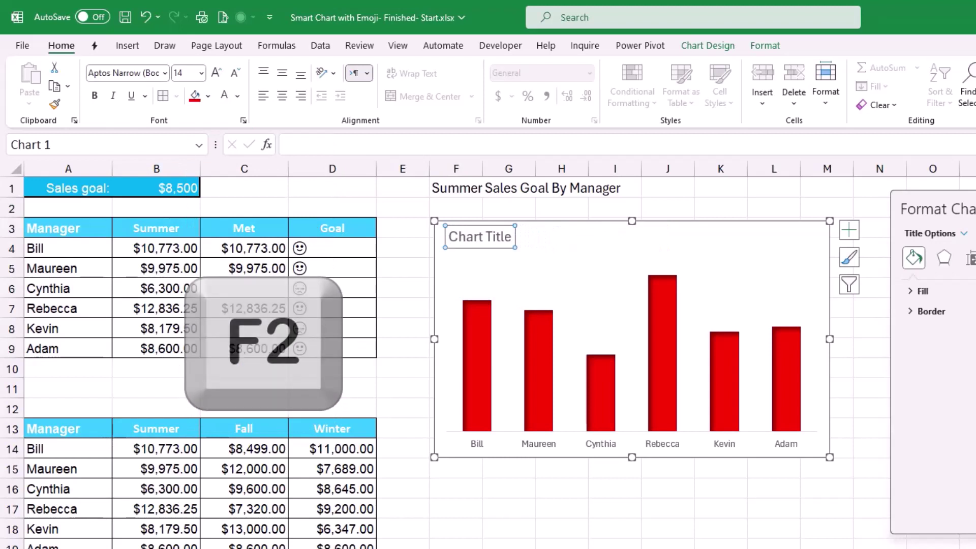
key(F2)
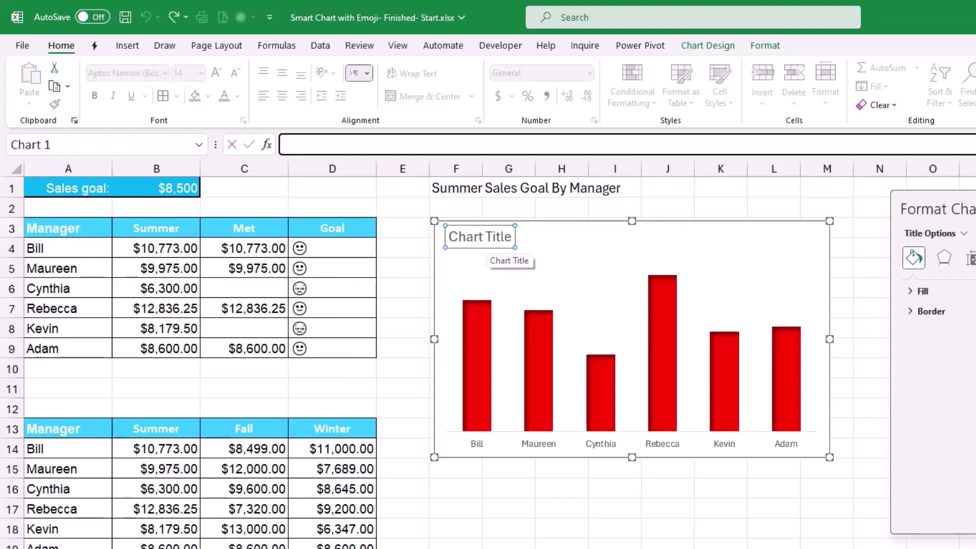
text(=)
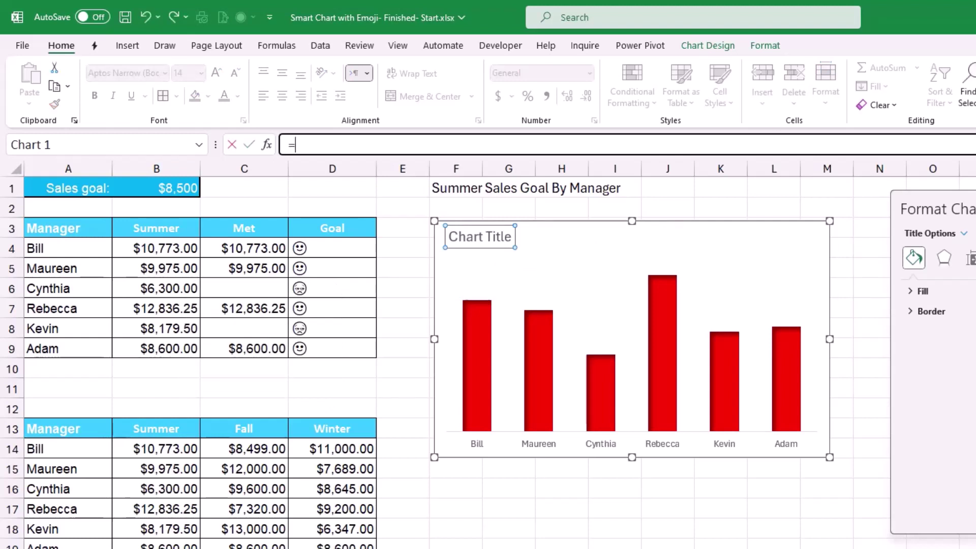
click(456, 188)
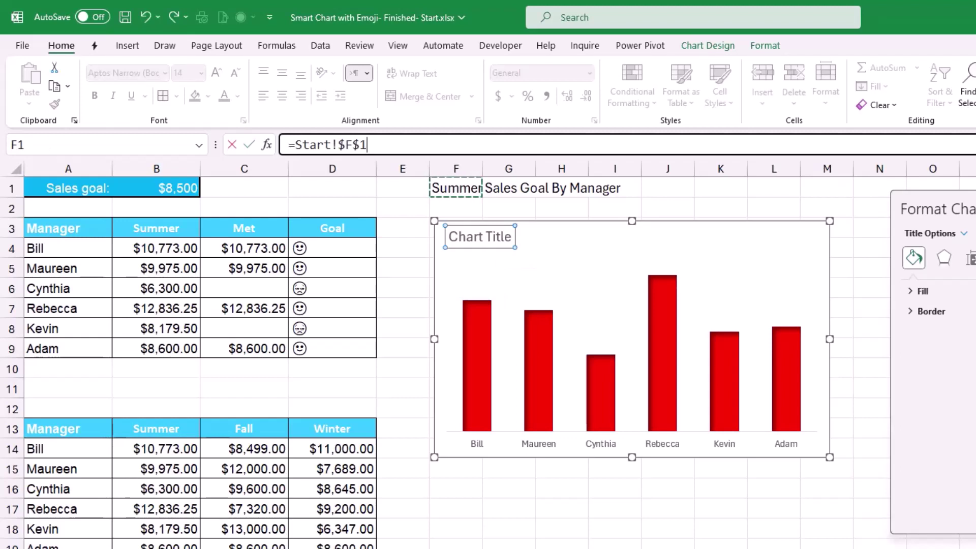
key(Return)
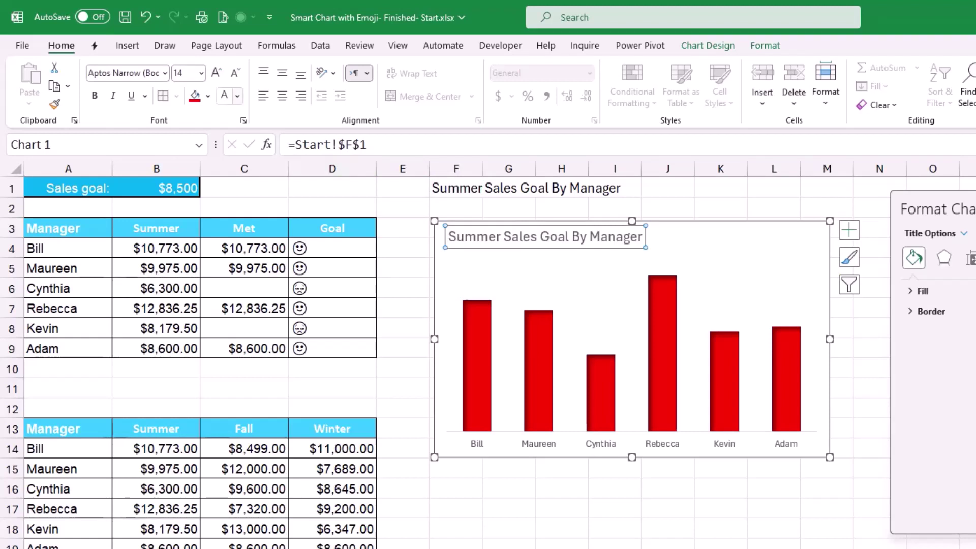
- Keep the title's font colour Automatic and make it bold
click(237, 96)
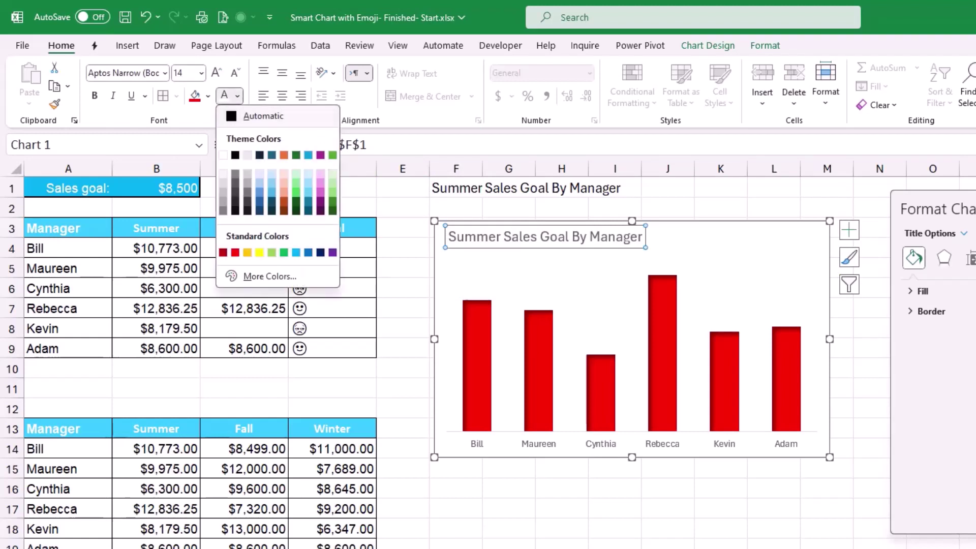
click(264, 116)
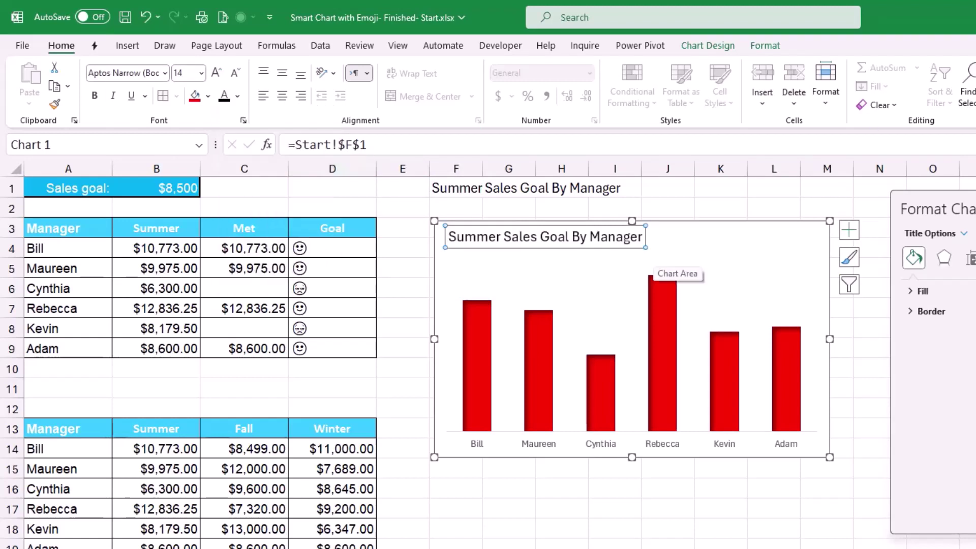
key(ctrl+b)
key(Escape)
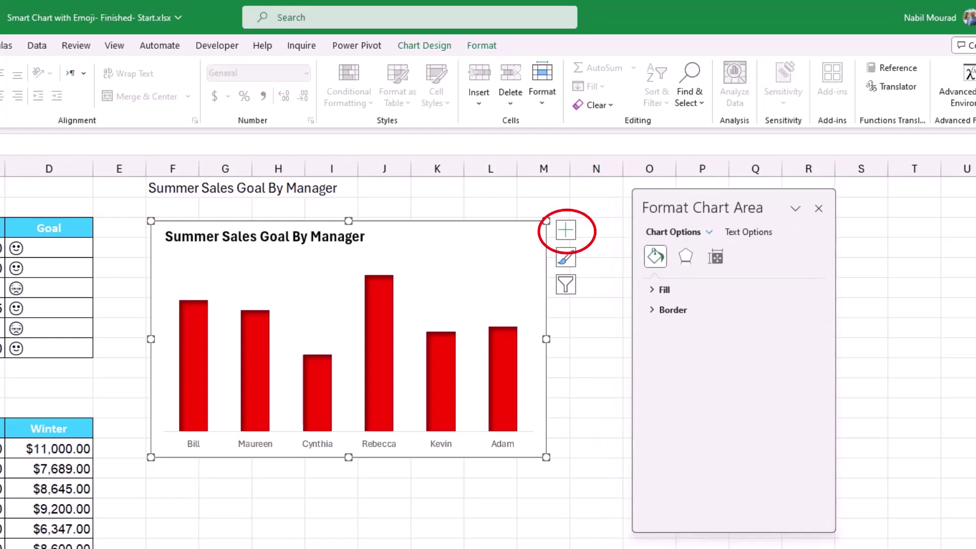
- Add data labels to the columns and enable the Value From Cells label option
click(565, 230)
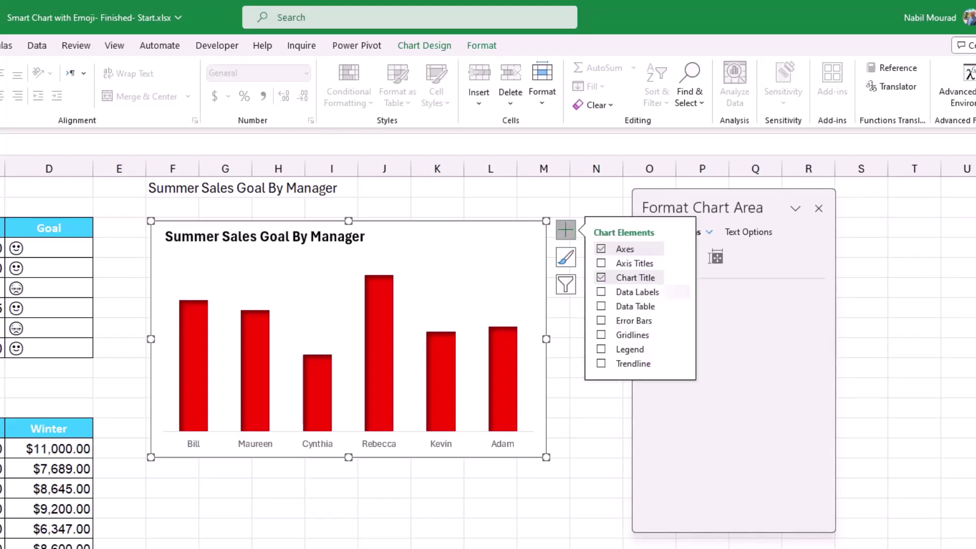
click(679, 292)
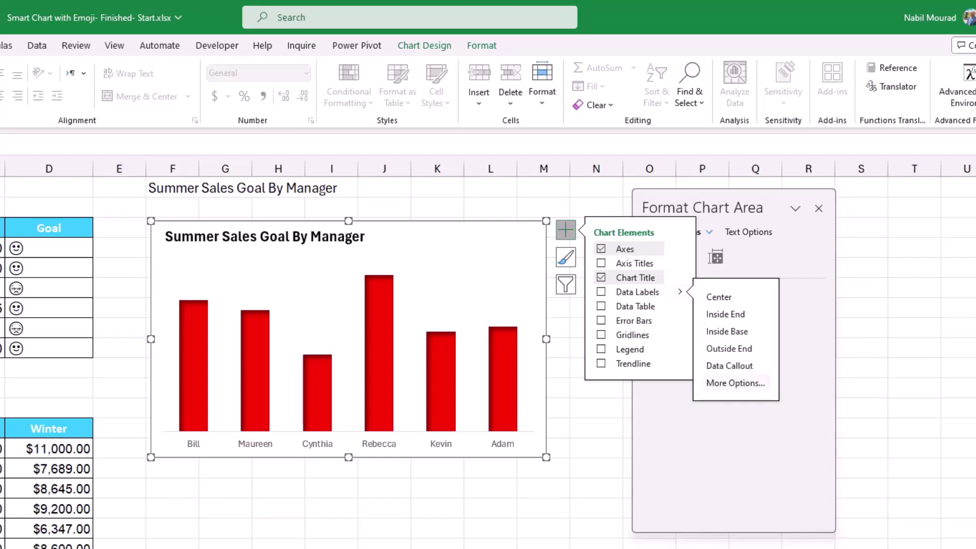
click(735, 383)
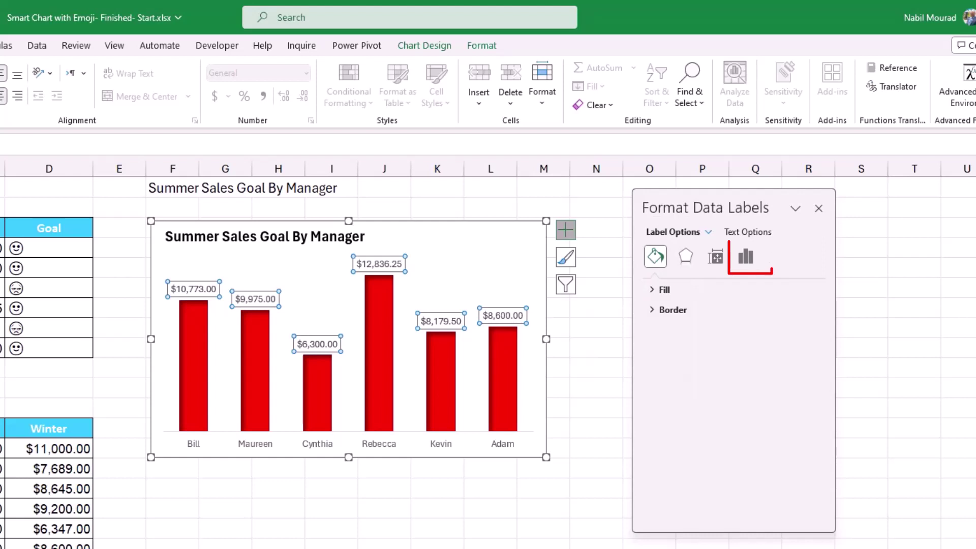
click(746, 257)
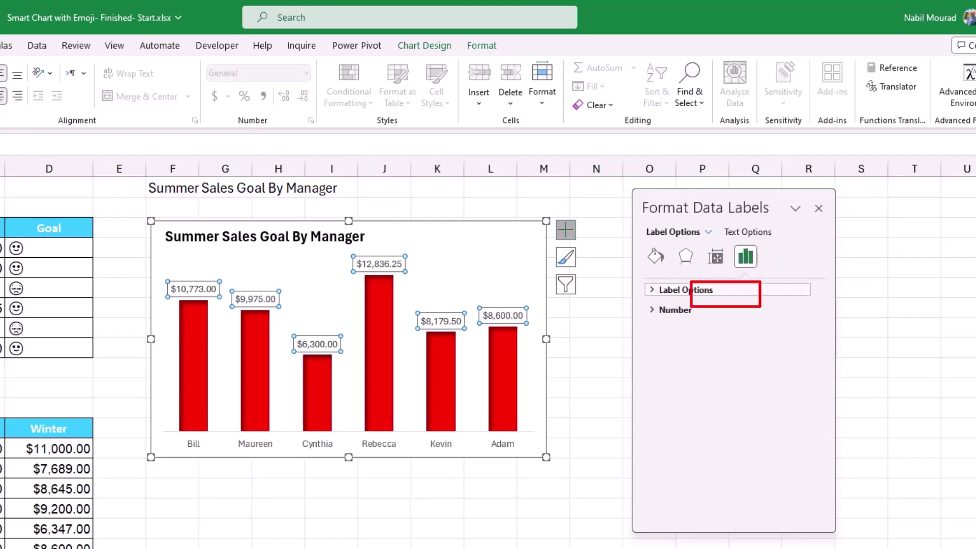
click(686, 289)
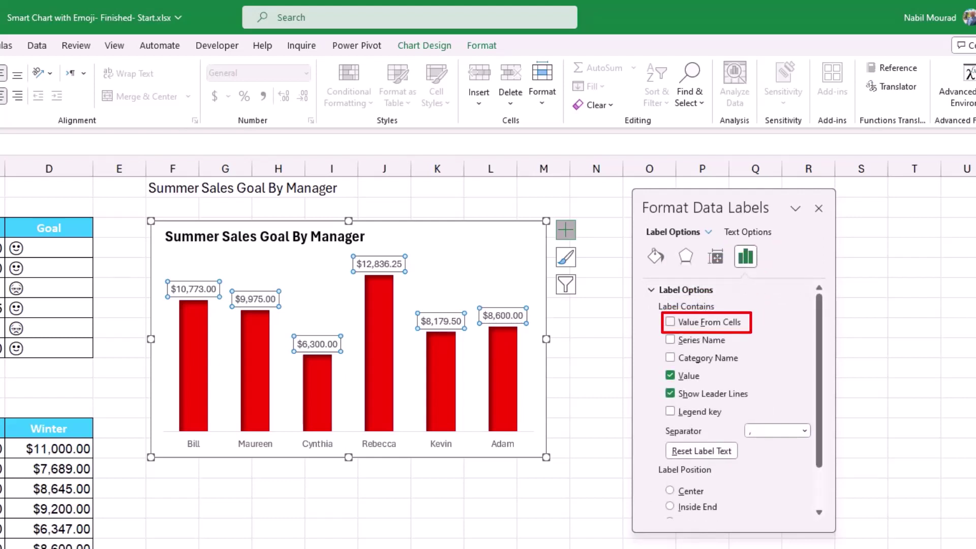
click(670, 322)
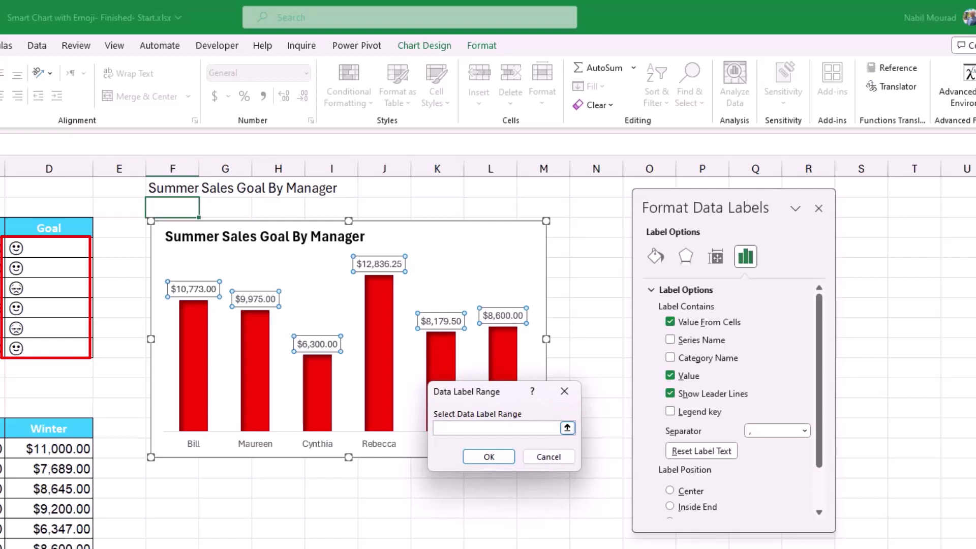
- Use Goal cells D4:D9 as labels, drop the dollar values, and enlarge them to size 10
drag(49, 248, 91, 348)
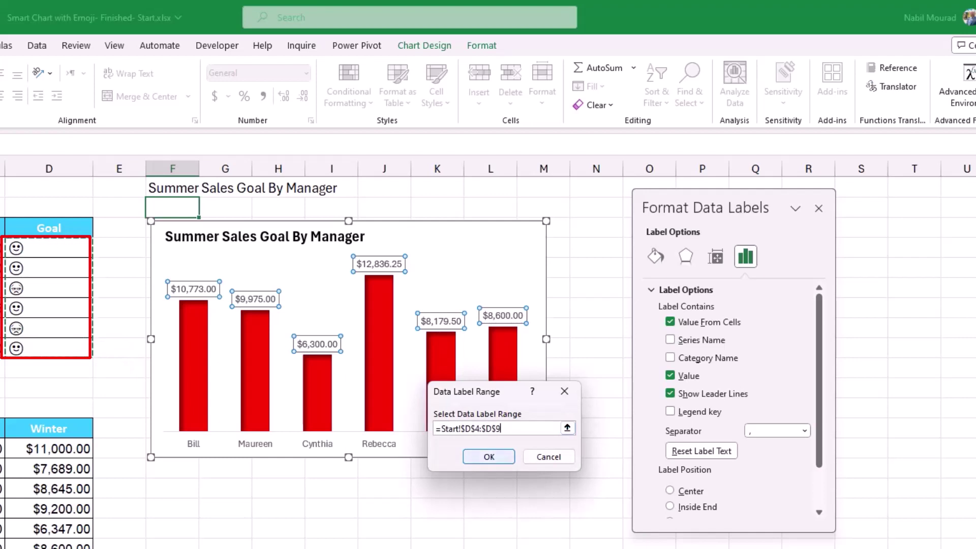
click(489, 457)
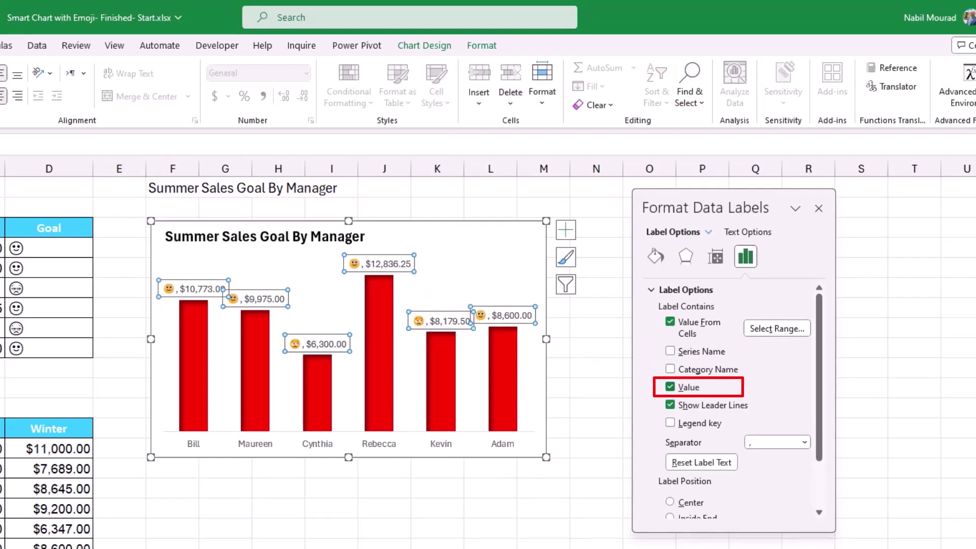
click(670, 387)
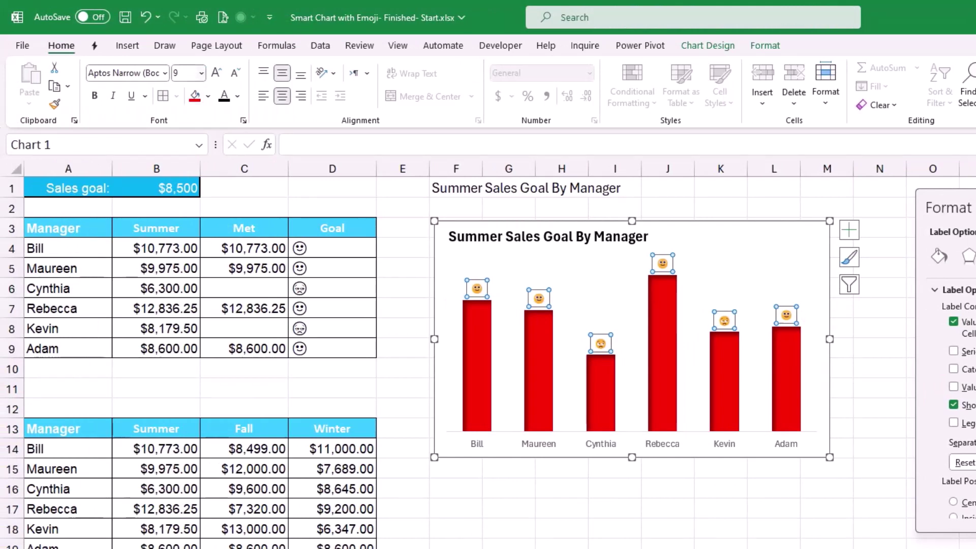
click(202, 73)
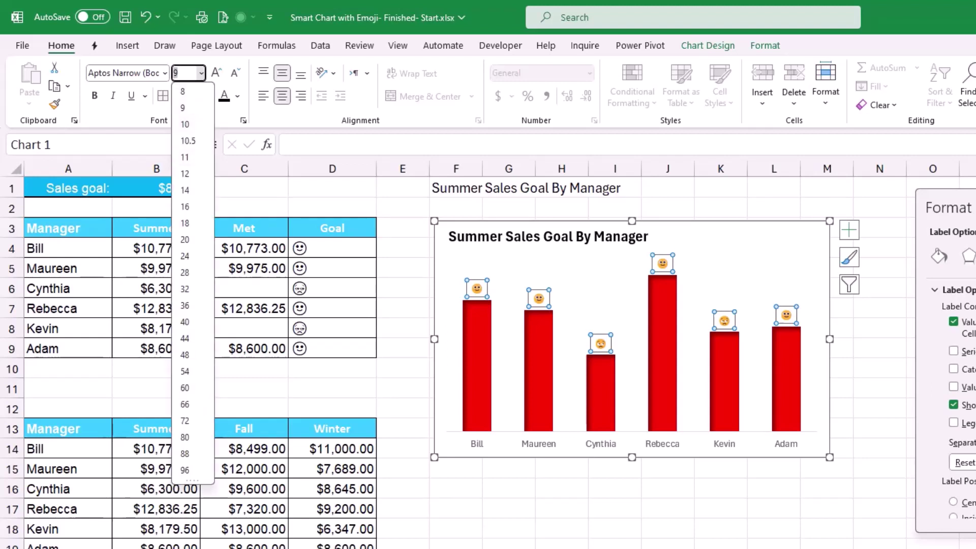
click(185, 206)
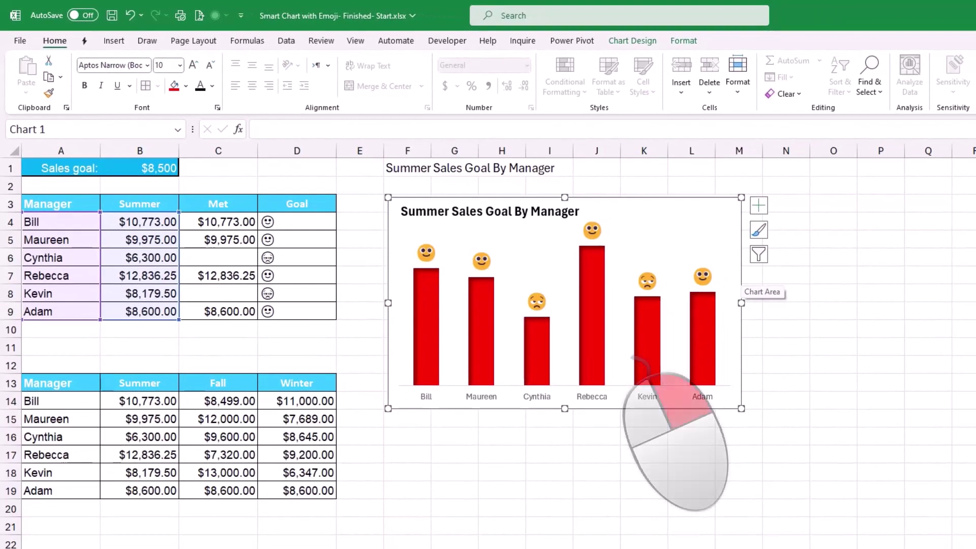
- Add a chart series named Numbers with values from the Met cells C4:C9
right_click(741, 279)
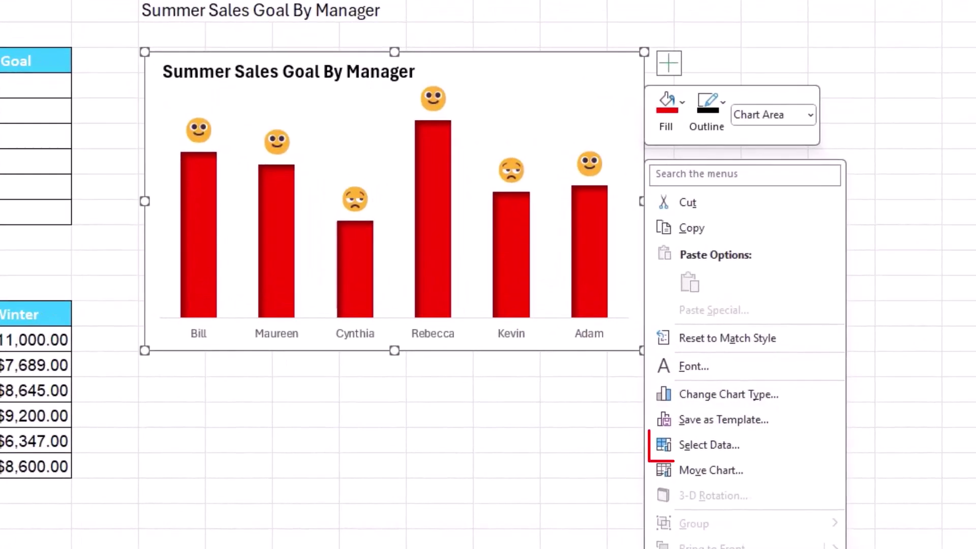
click(710, 445)
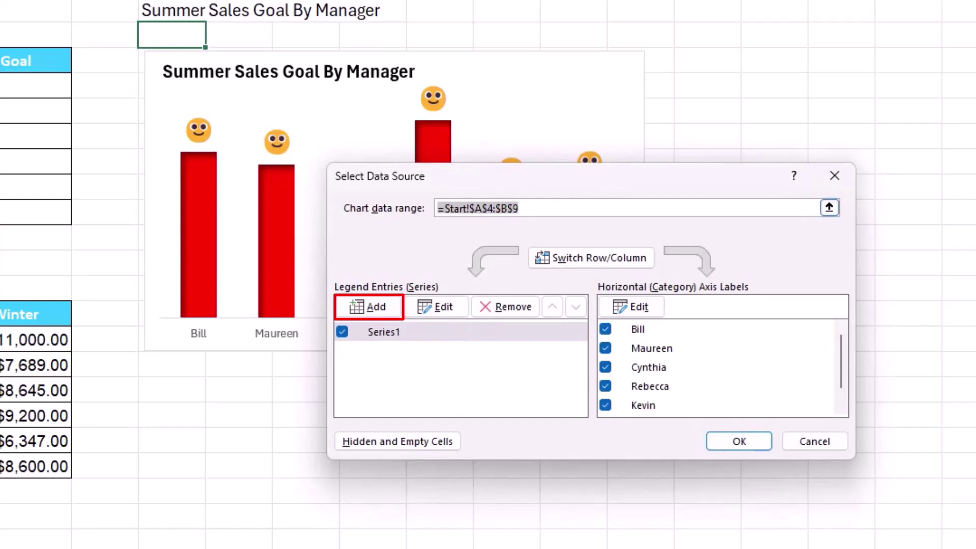
click(368, 307)
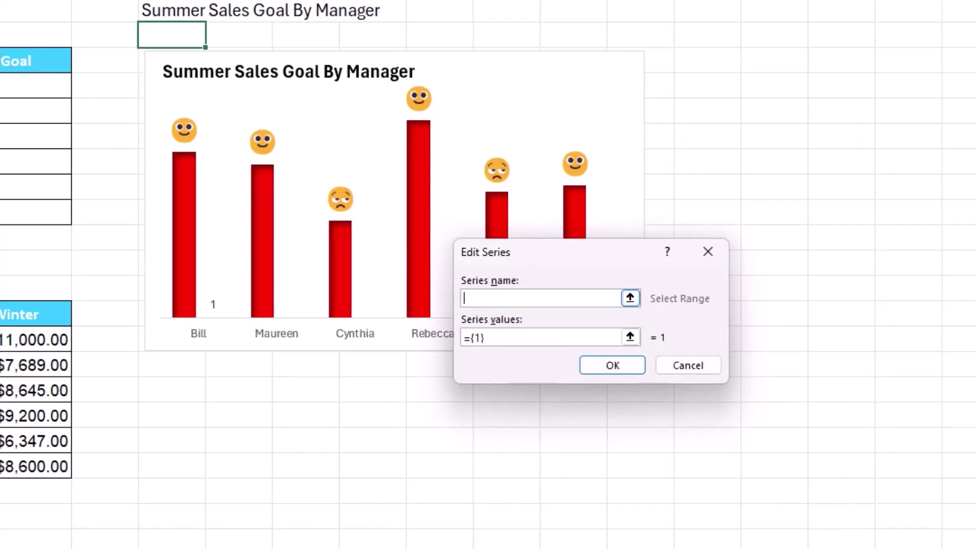
text(Numbers)
key(Tab)
key(BackSpace)
drag(61, 148, 102, 275)
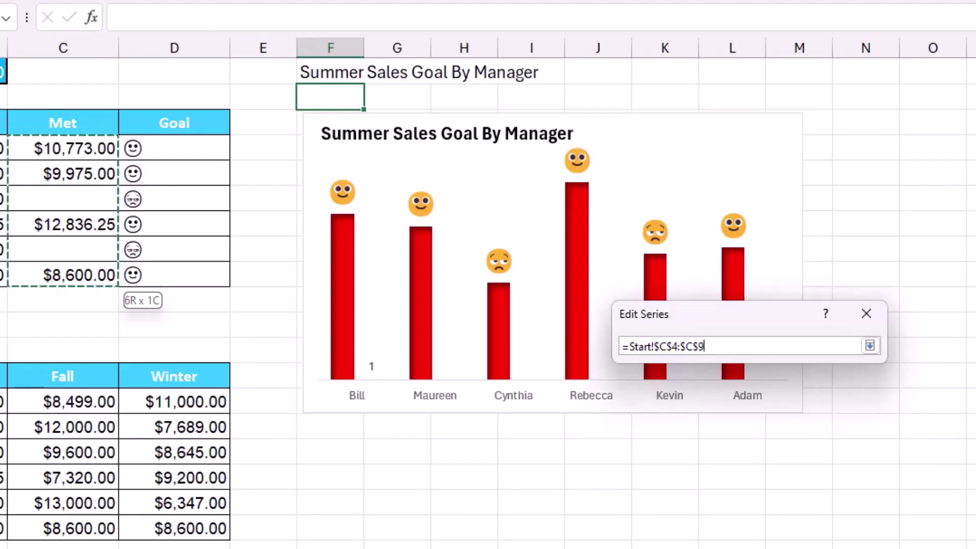
key(Return)
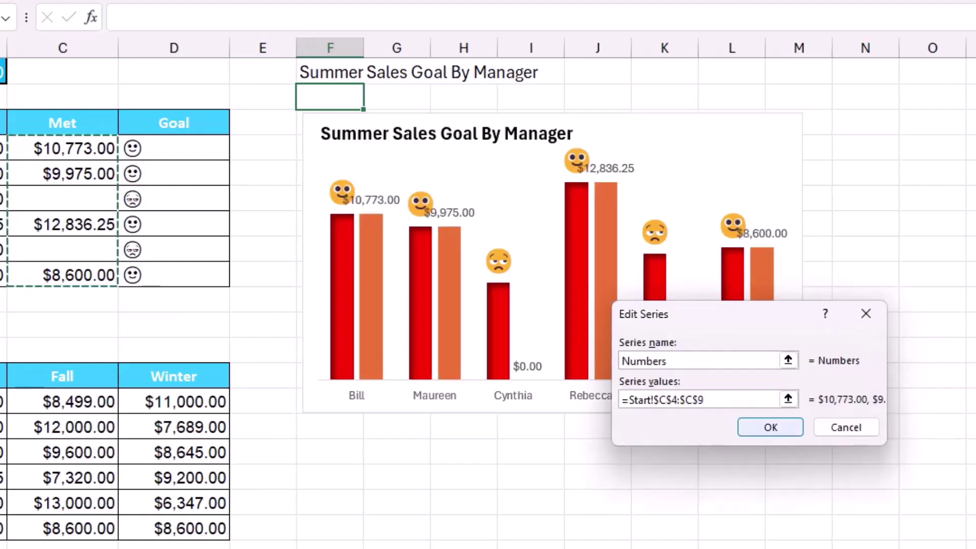
click(770, 428)
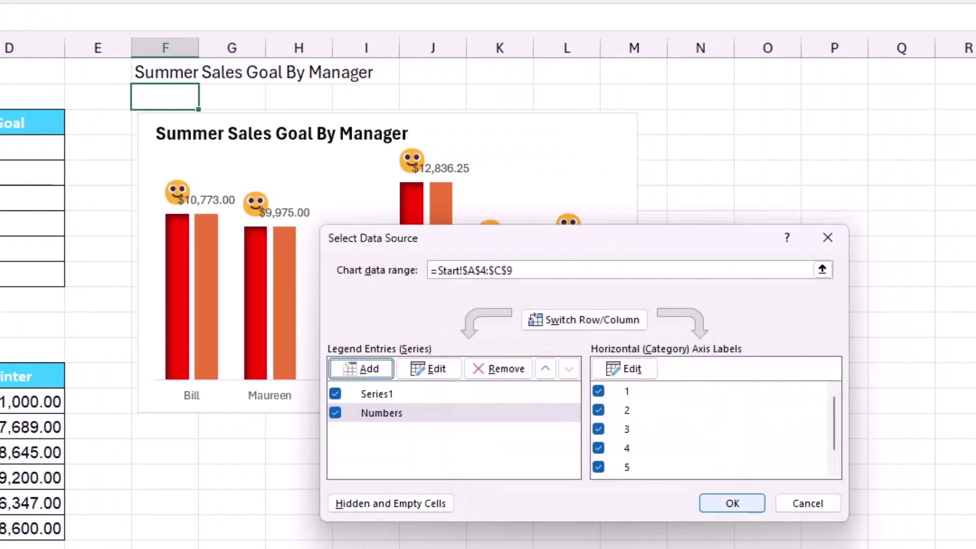
key(Return)
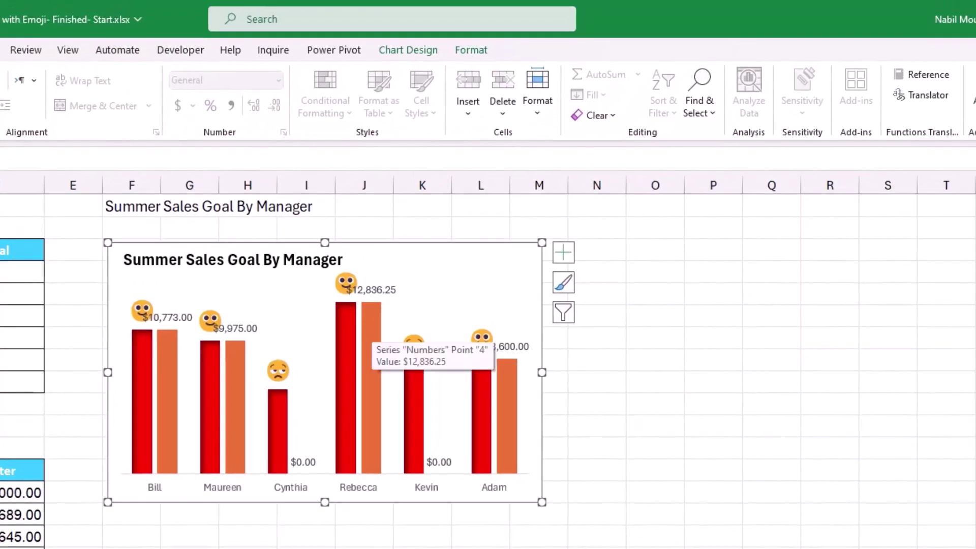
click(371, 338)
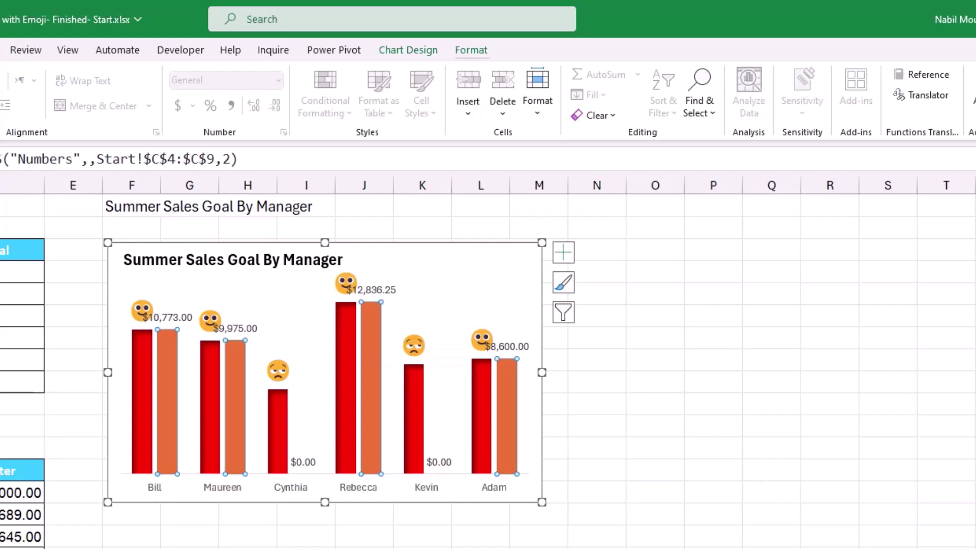
- Fill the Numbers series bars green and apply an inner shadow
click(471, 50)
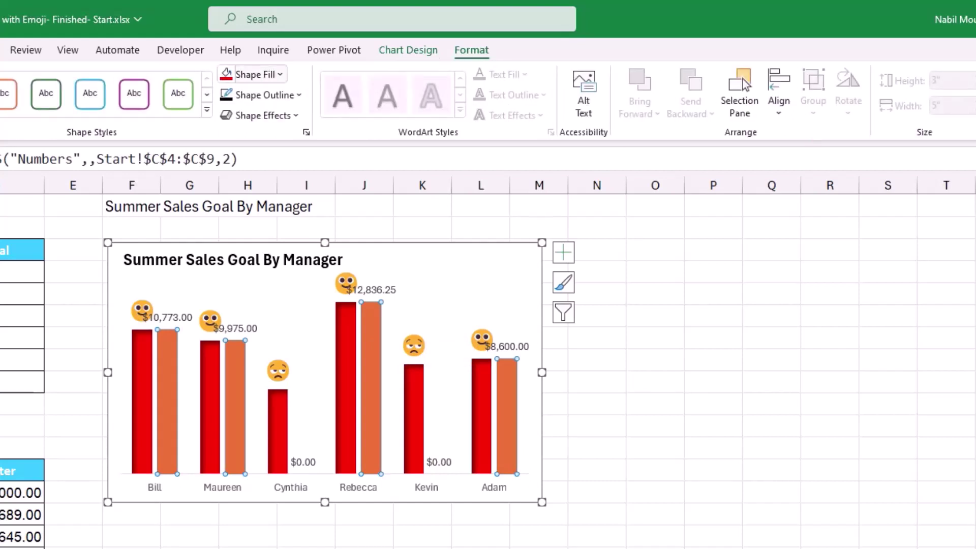
click(254, 74)
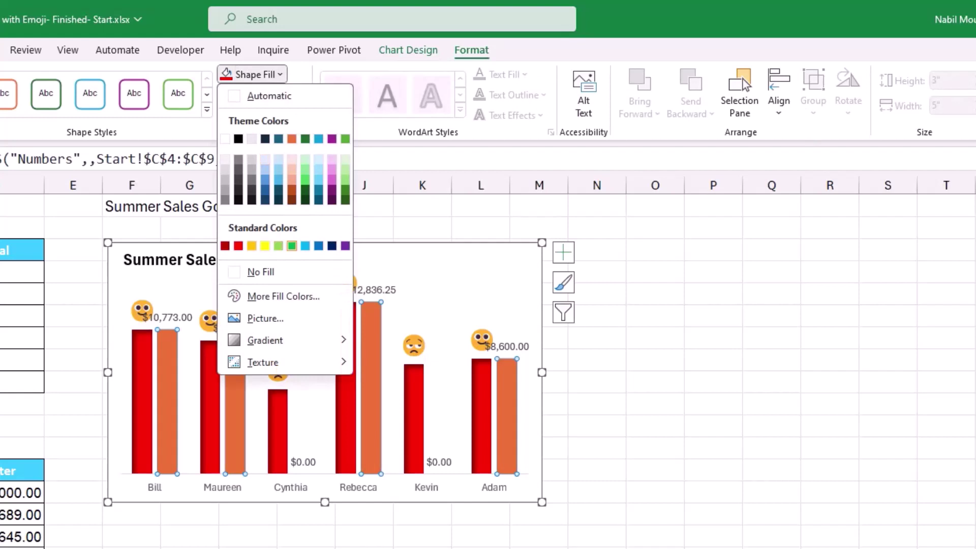
click(292, 246)
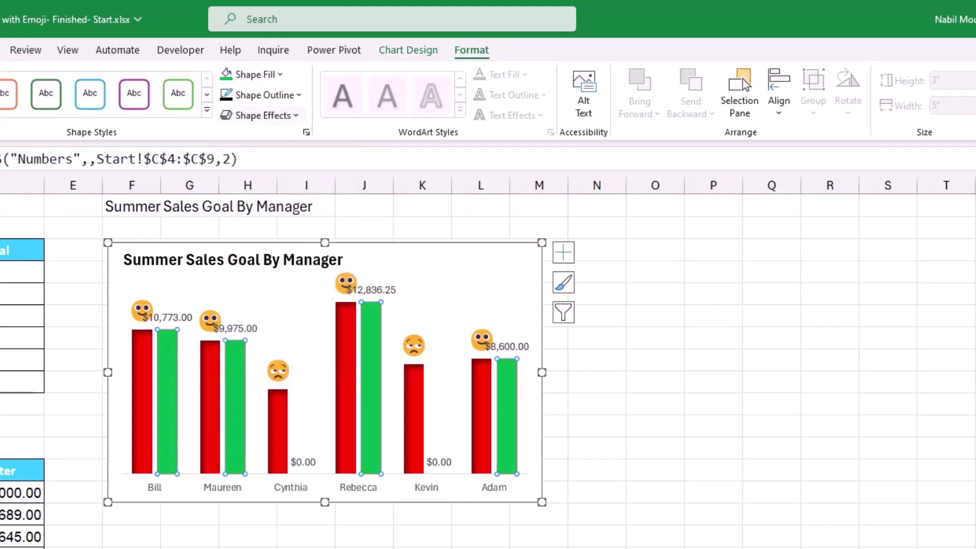
click(260, 115)
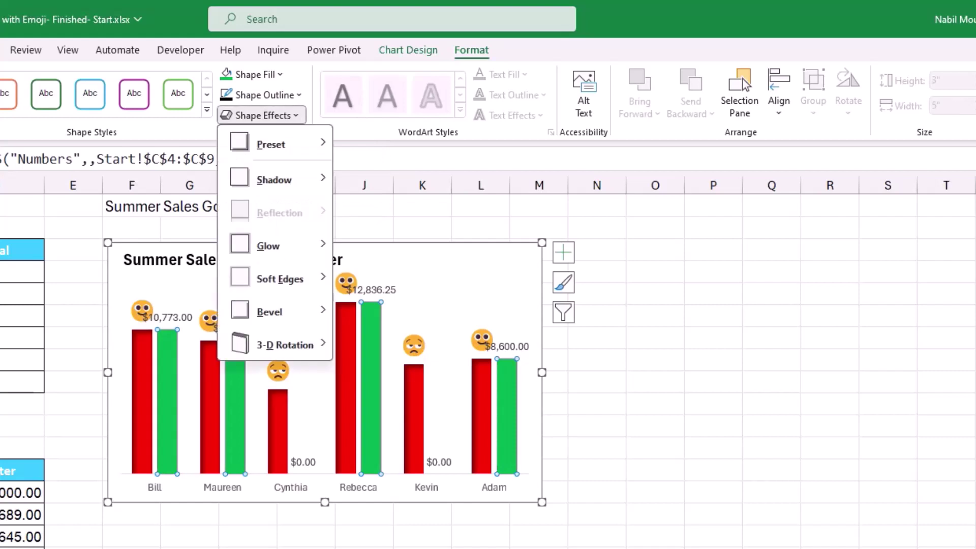
mouse_move(274, 179)
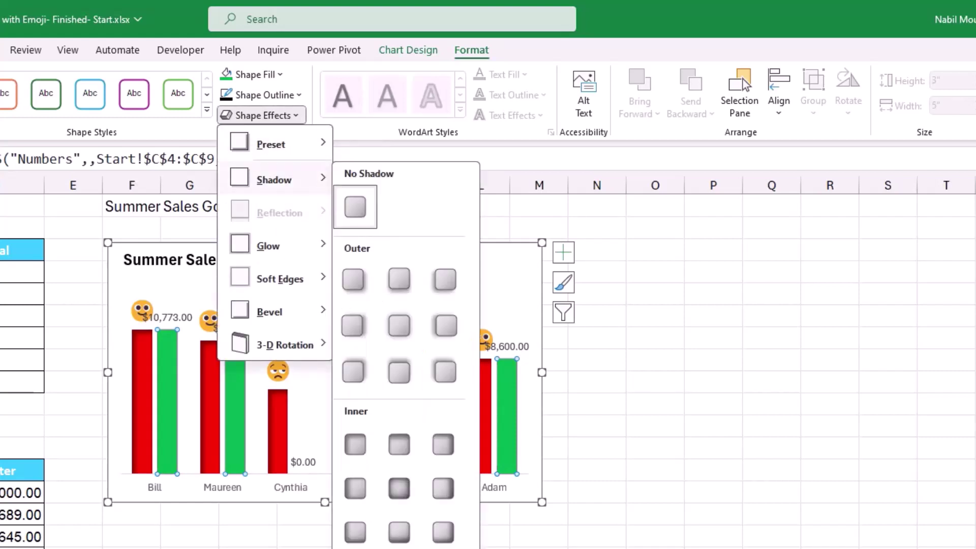
click(355, 445)
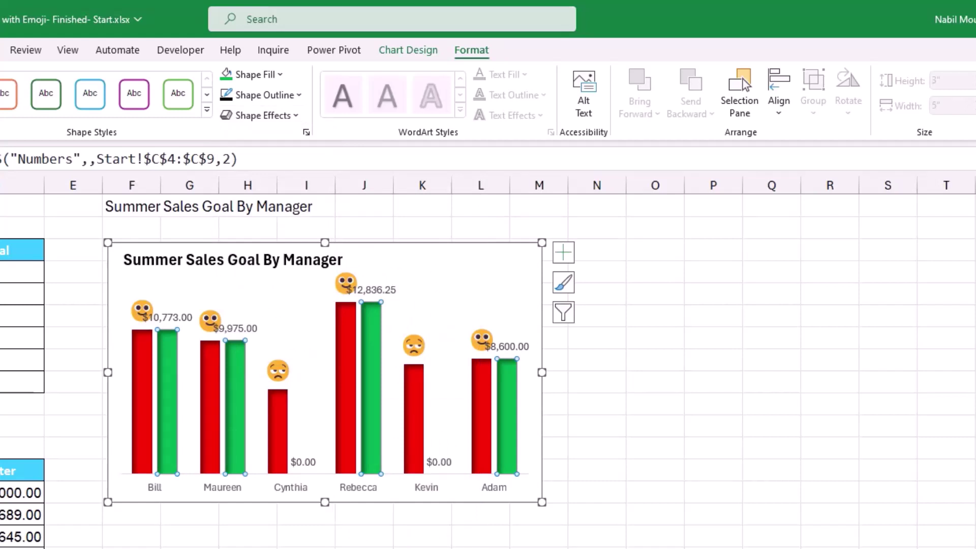
key(ctrl+1)
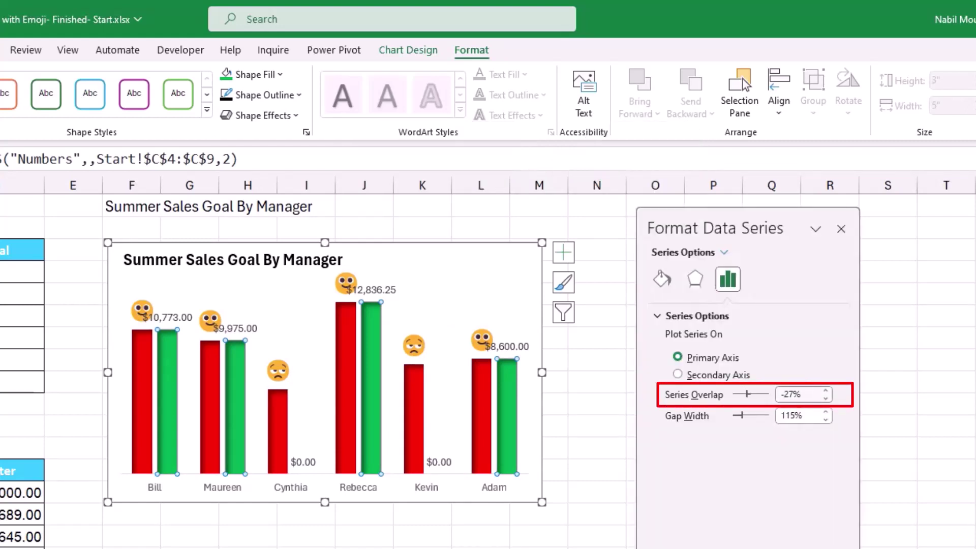
- Set the series overlap to 100% and close the Format Data Series pane
click(781, 395)
key(shift+End)
text(100)
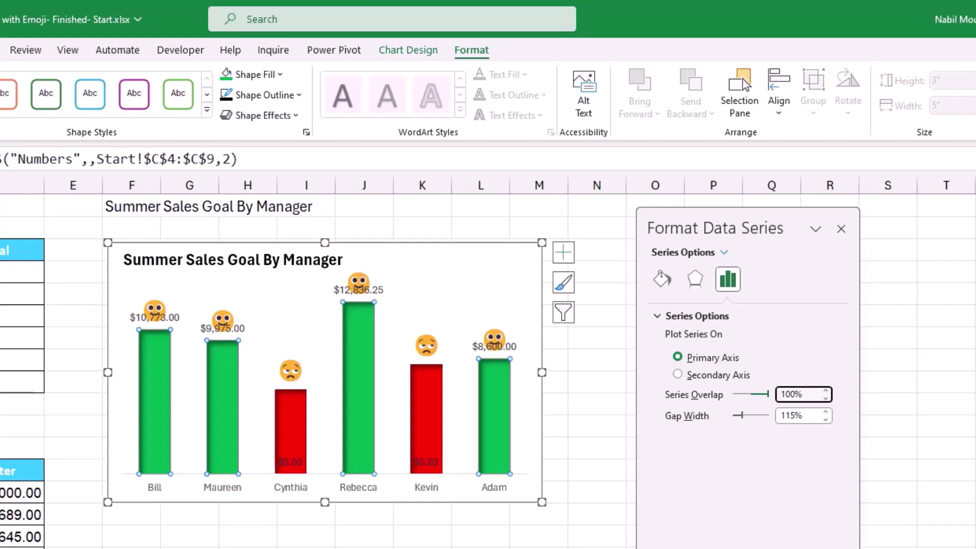
key(Escape)
key(Escape)
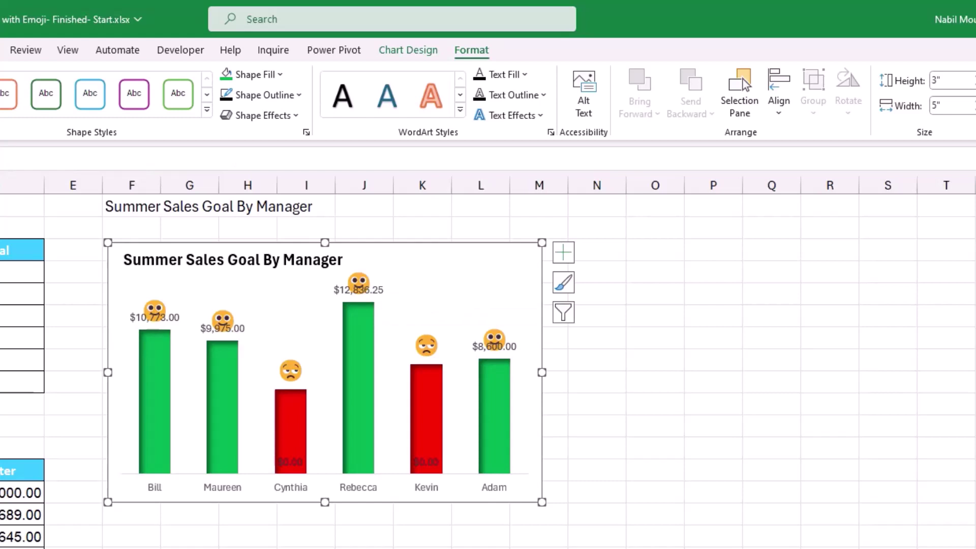
click(358, 290)
- Place the dollar labels at Inside Base and rotate their text 270°
key(ctrl+1)
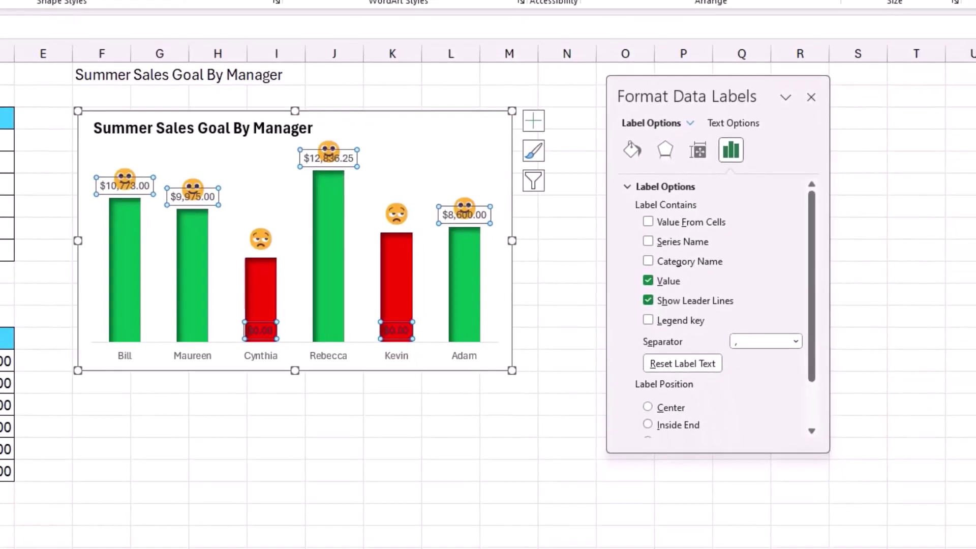
drag(717, 452, 718, 547)
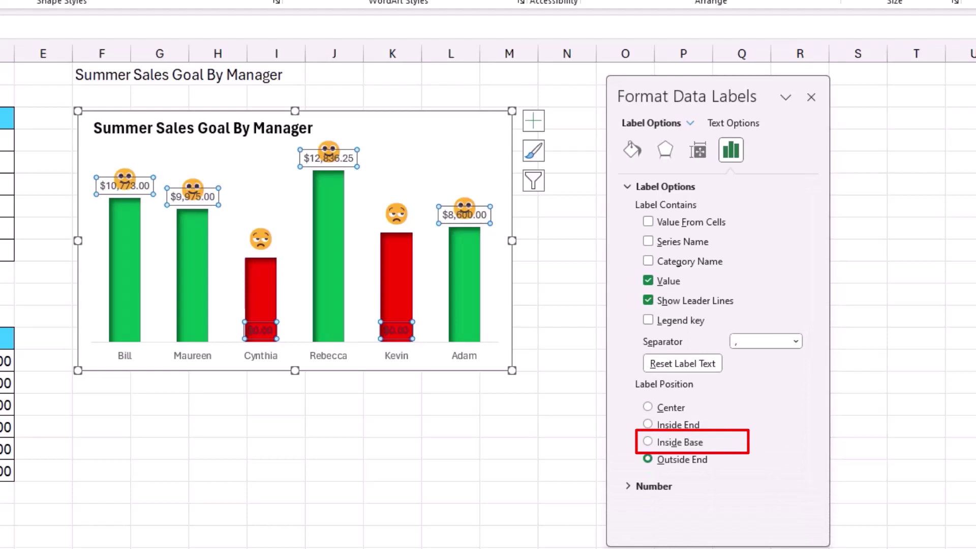
click(648, 441)
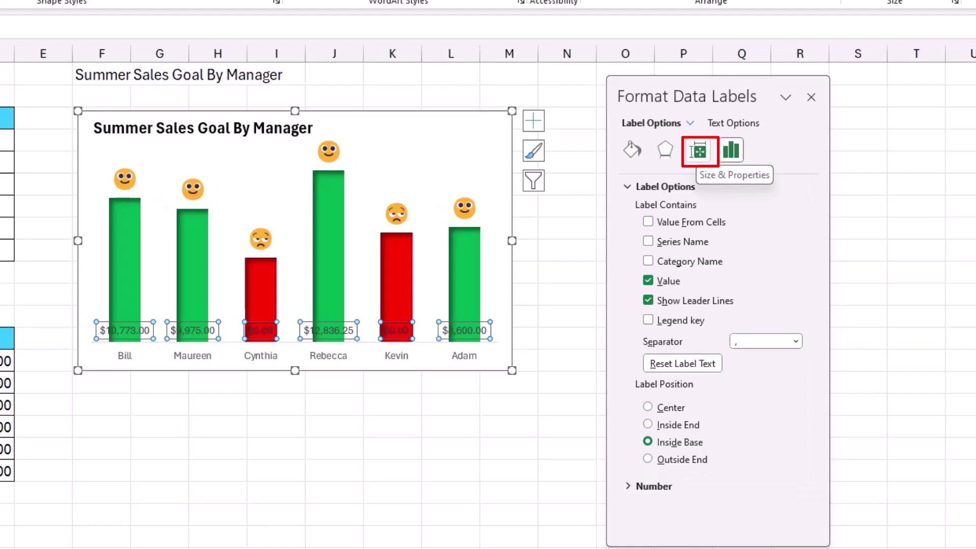
click(698, 150)
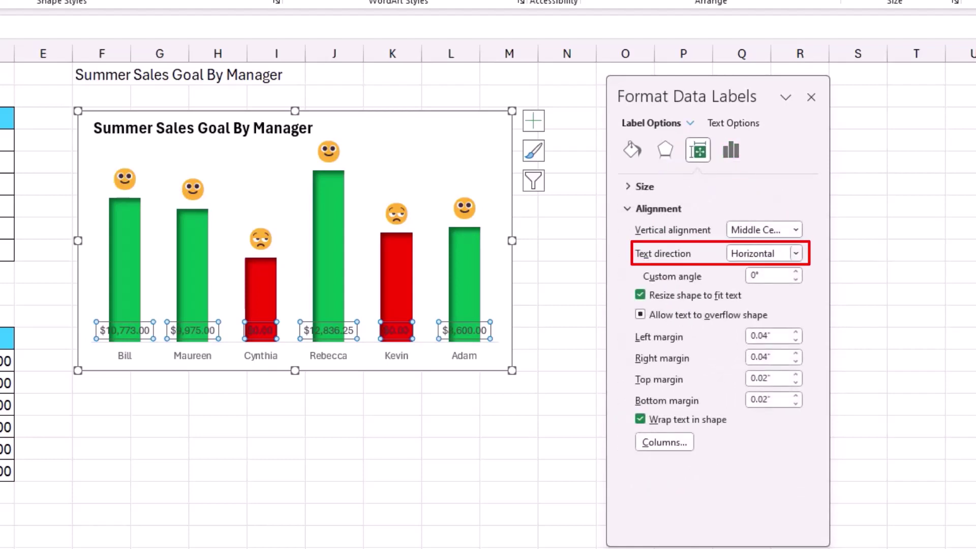
click(795, 253)
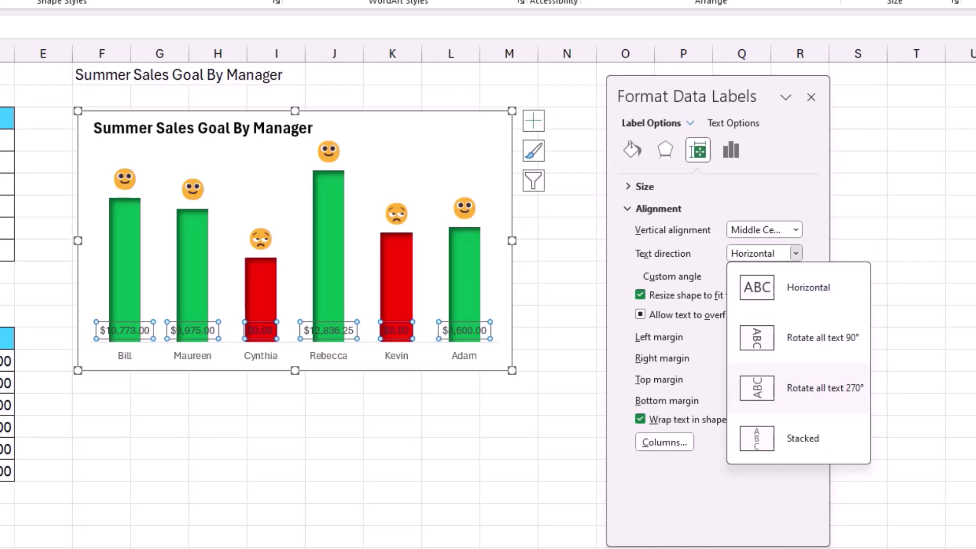
click(813, 388)
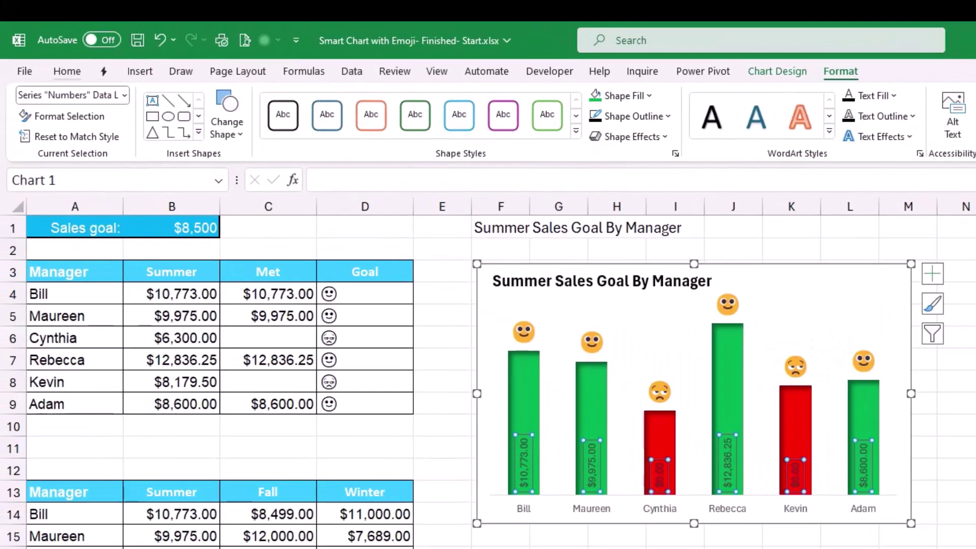
- Make the vertical dollar labels font size 11, white and bold
click(67, 71)
click(237, 102)
click(237, 101)
click(238, 101)
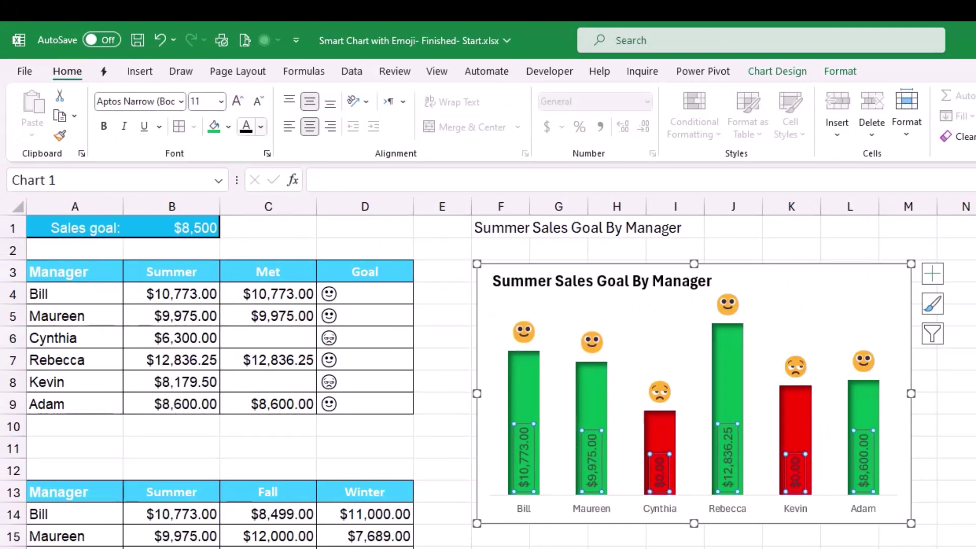
click(260, 127)
click(252, 190)
key(ctrl+b)
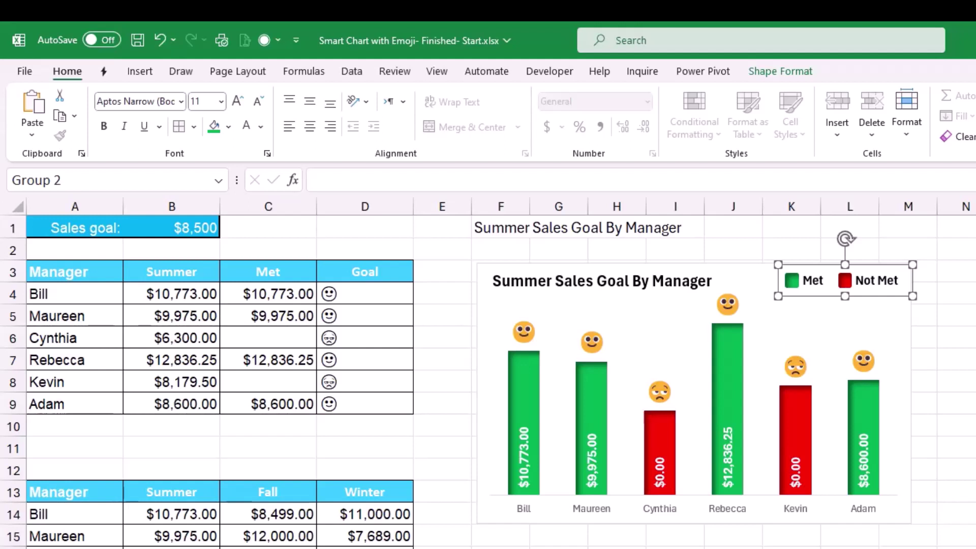
- Give the chart a black 6 pt outline border
click(905, 333)
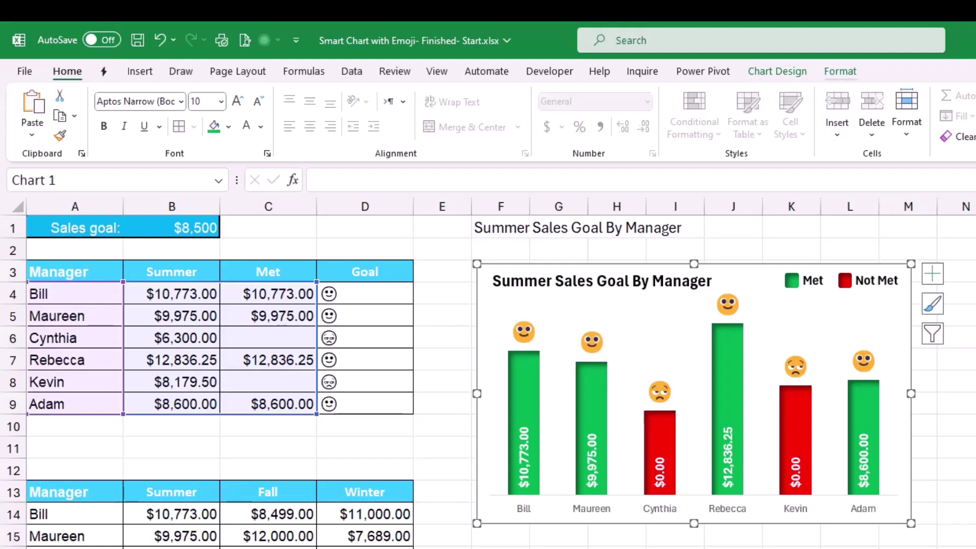
click(840, 71)
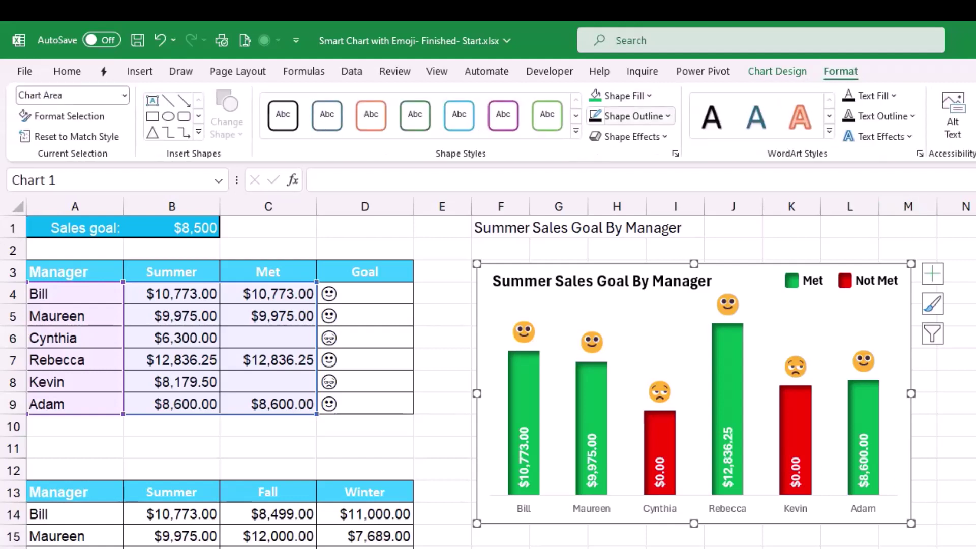
click(634, 115)
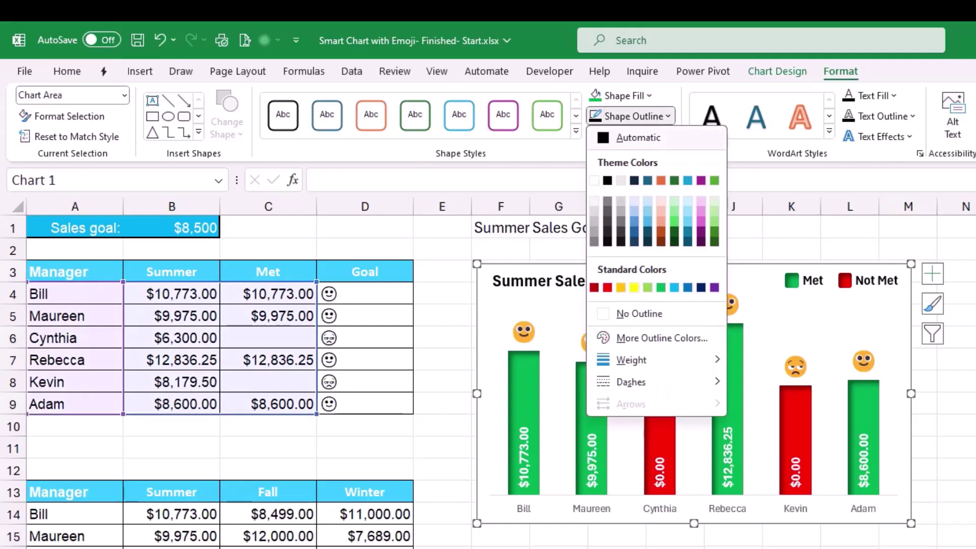
click(608, 181)
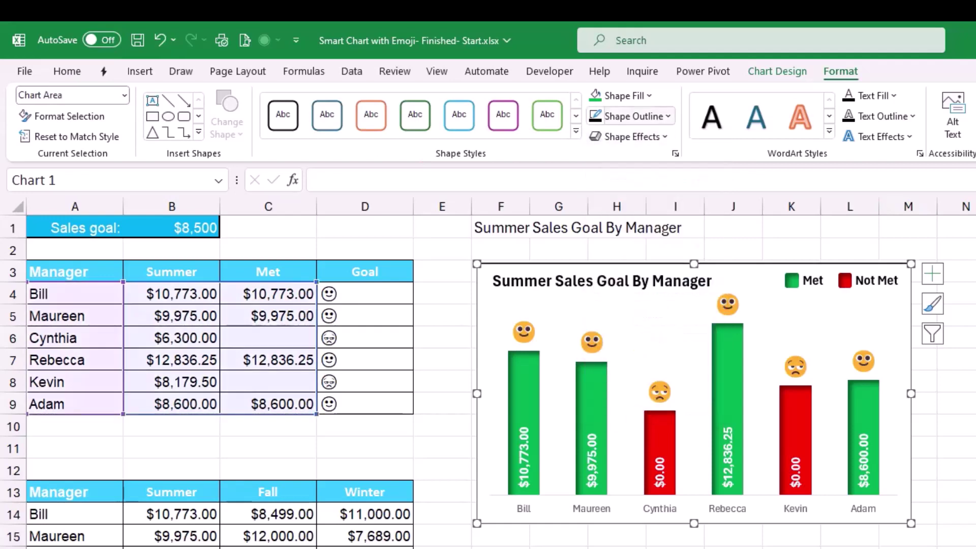
click(633, 116)
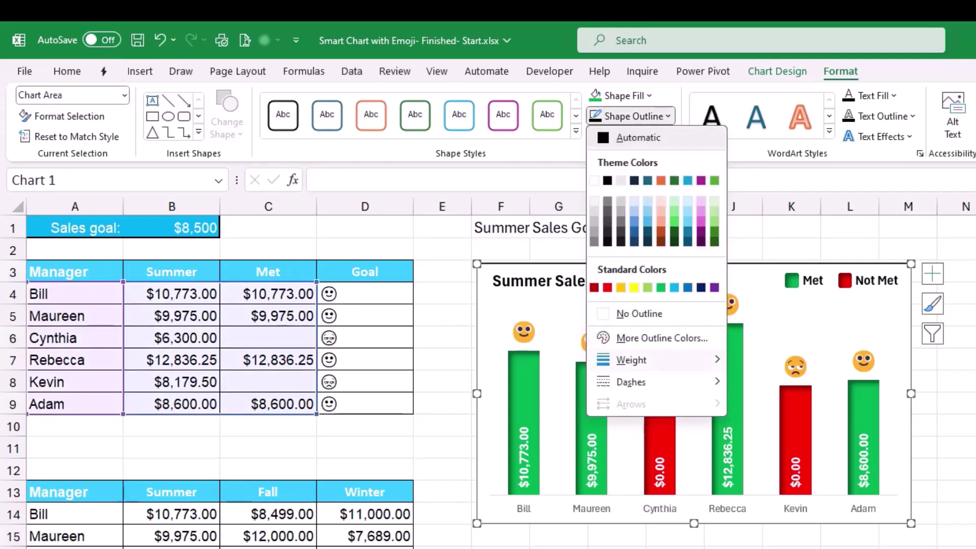
mouse_move(633, 360)
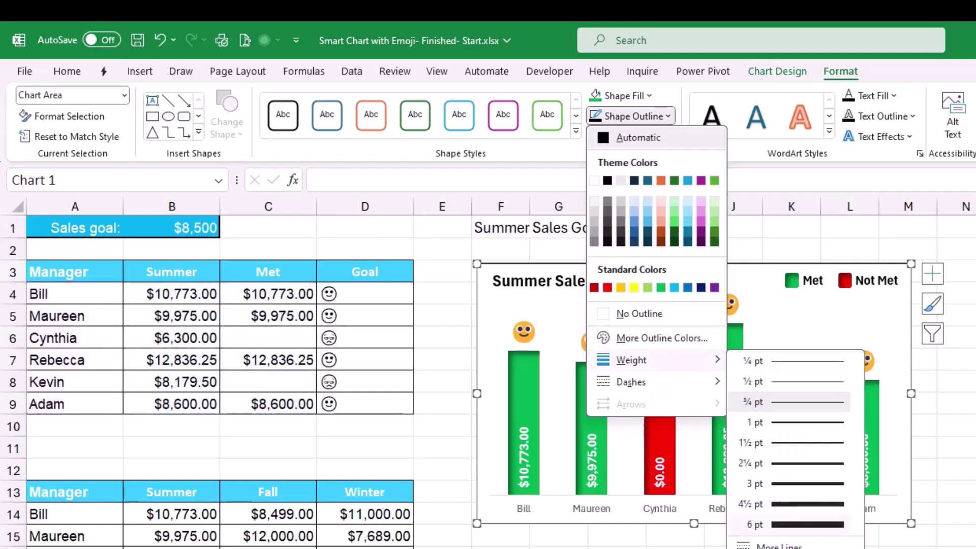
click(808, 523)
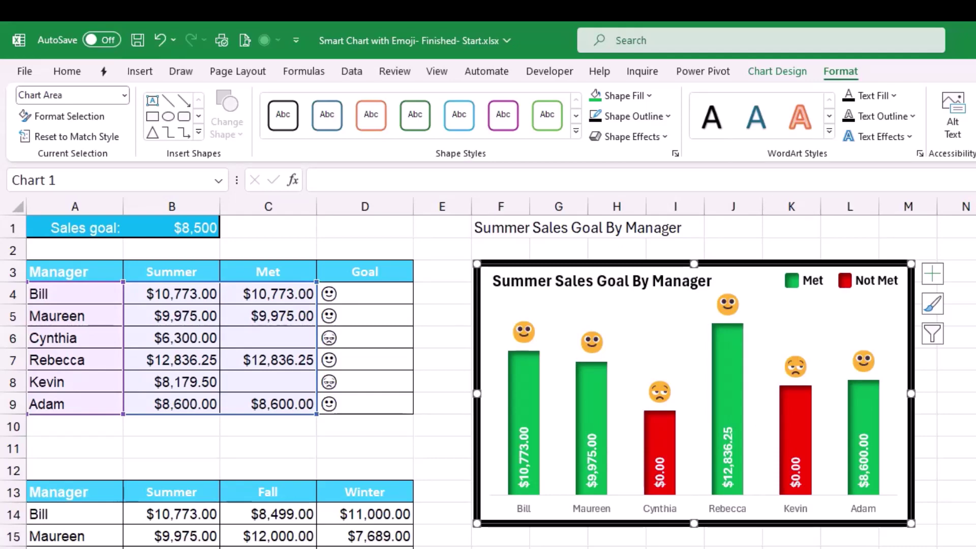
click(501, 228)
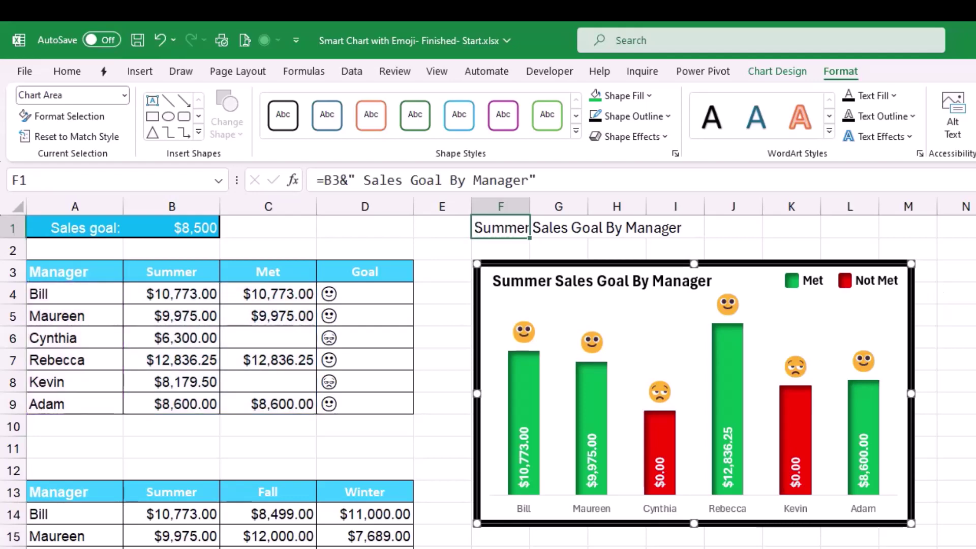
- Hide the Met and Goal columns C3:D9 with no fill, invisible font and no borders
drag(268, 272, 365, 404)
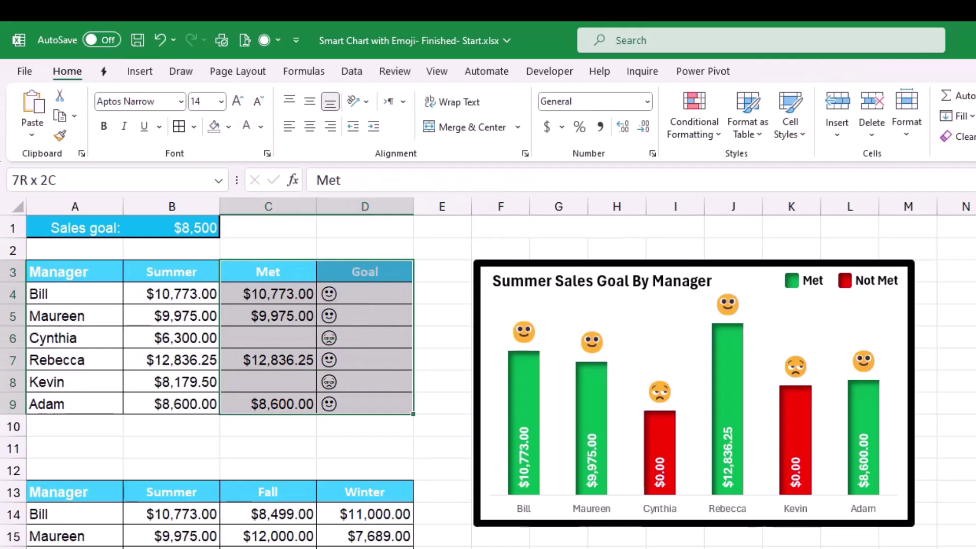
click(214, 127)
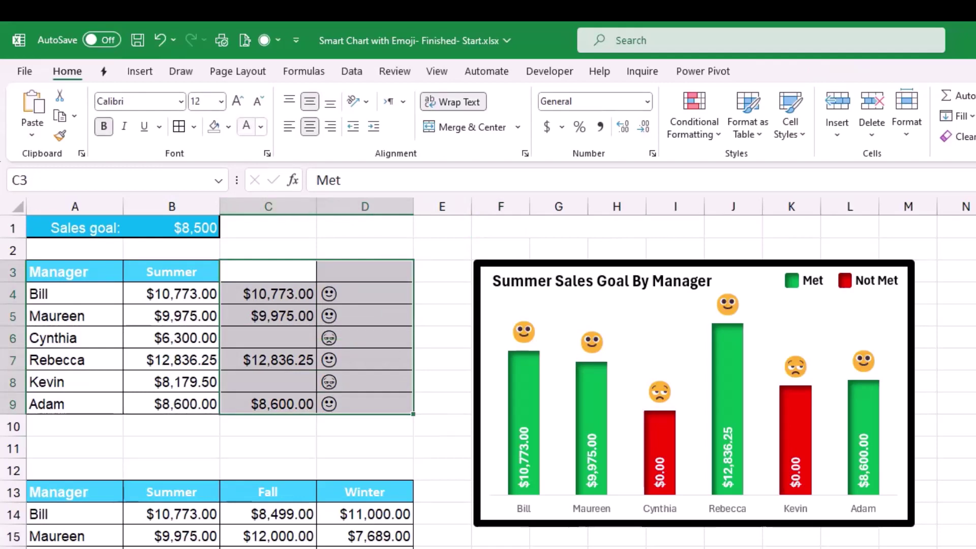
click(247, 126)
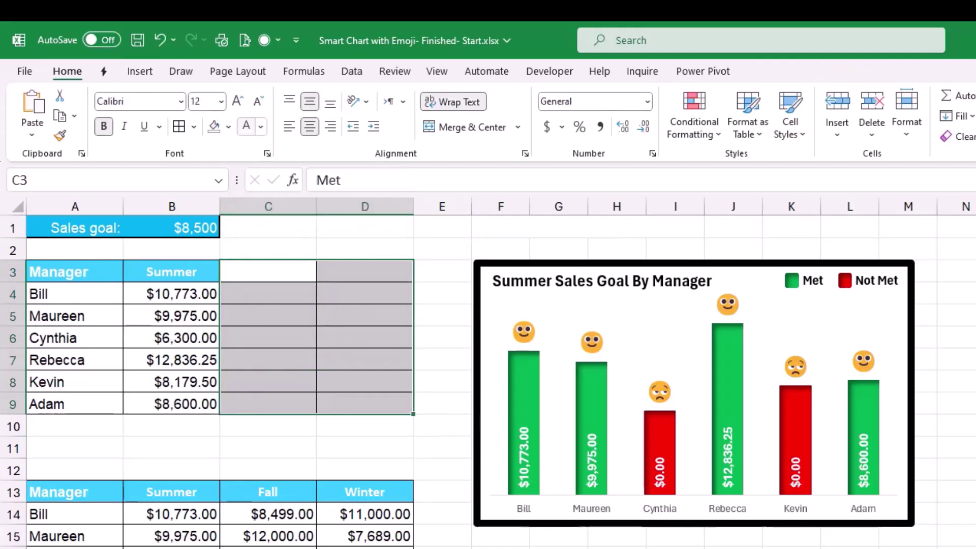
click(194, 126)
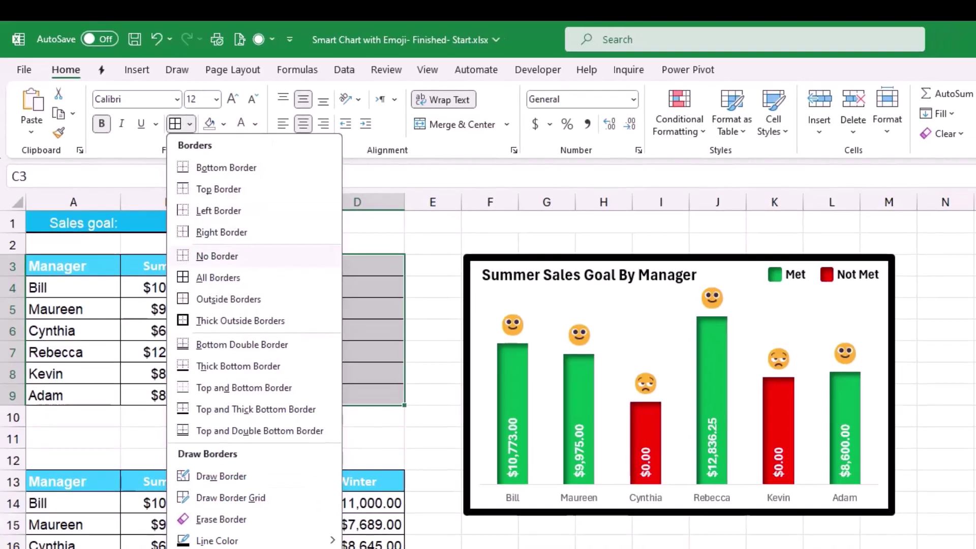
click(222, 262)
click(366, 382)
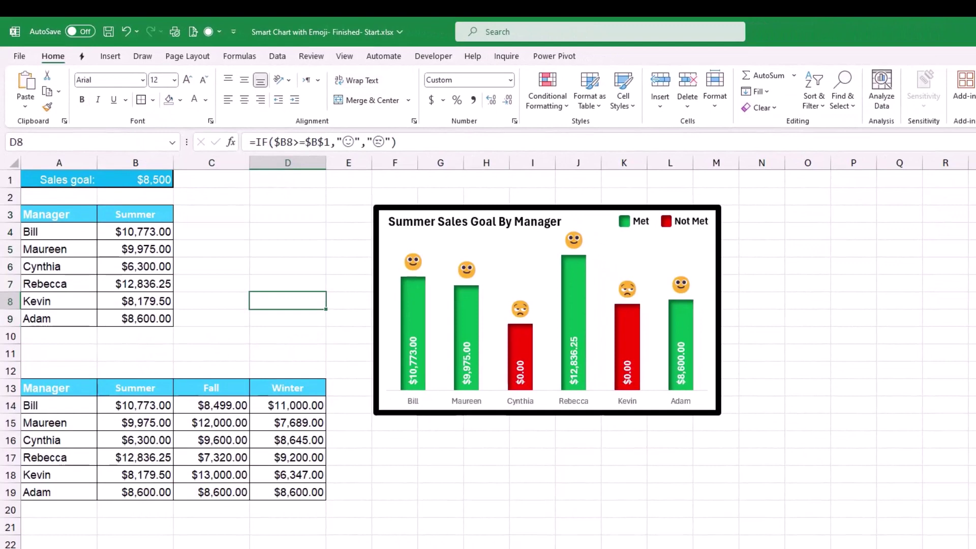
- Blank out the season table A13:D19 with no fill, invisible text and no borders
drag(46, 388, 290, 492)
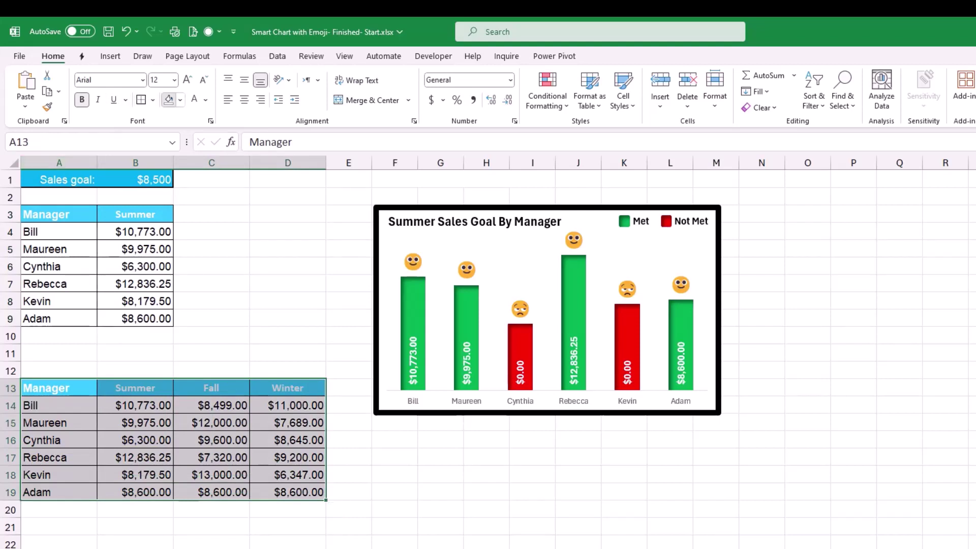
click(169, 100)
click(194, 100)
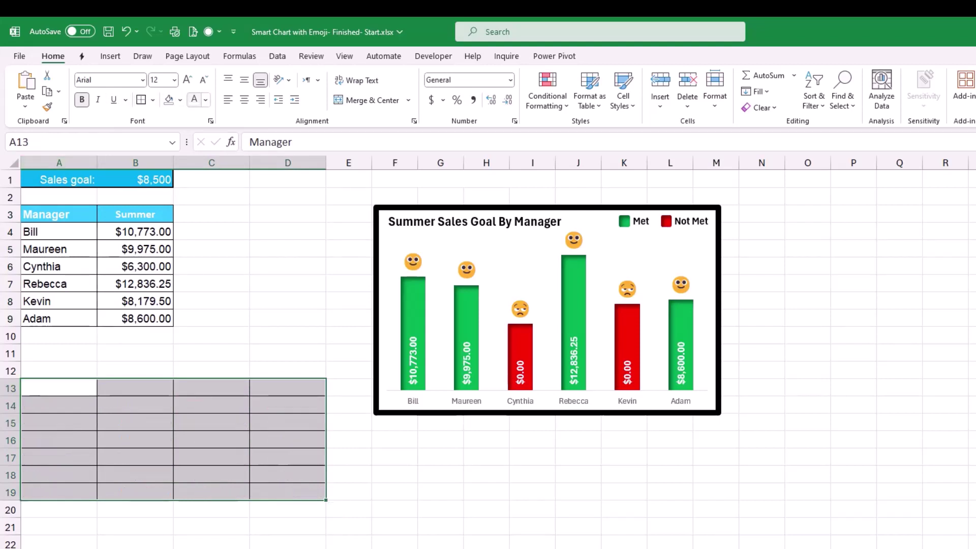
click(152, 100)
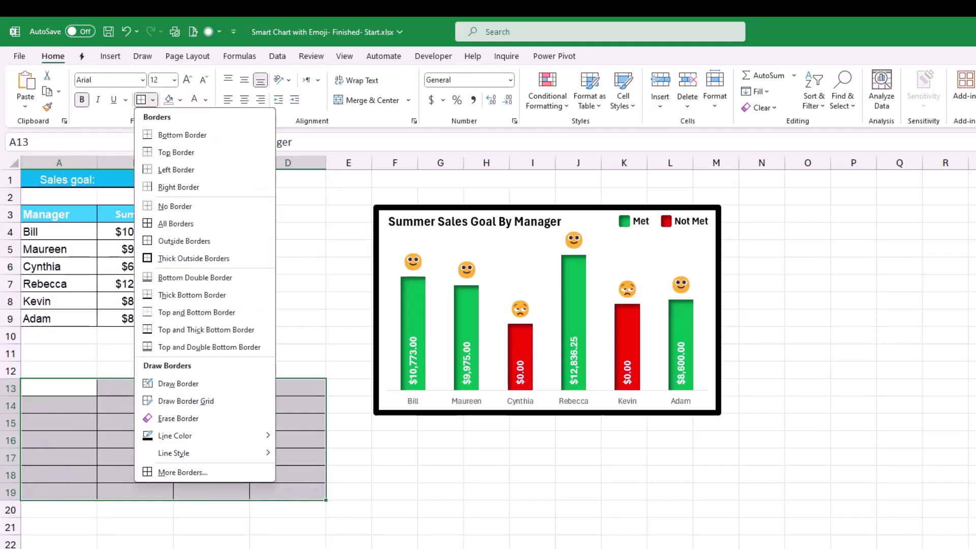
click(175, 206)
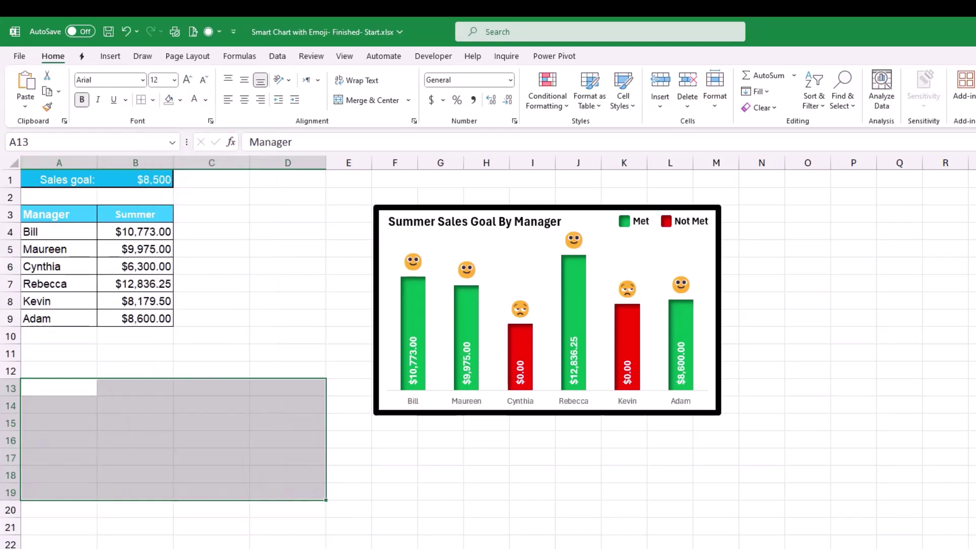
click(288, 214)
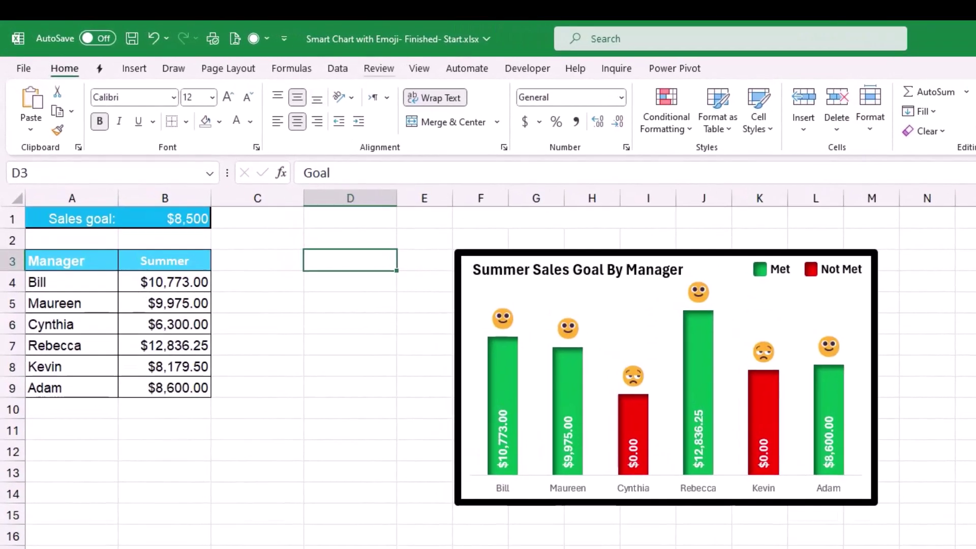
- Hide the worksheet gridlines, then check the hidden D7 emoji formula and select the chart
click(419, 68)
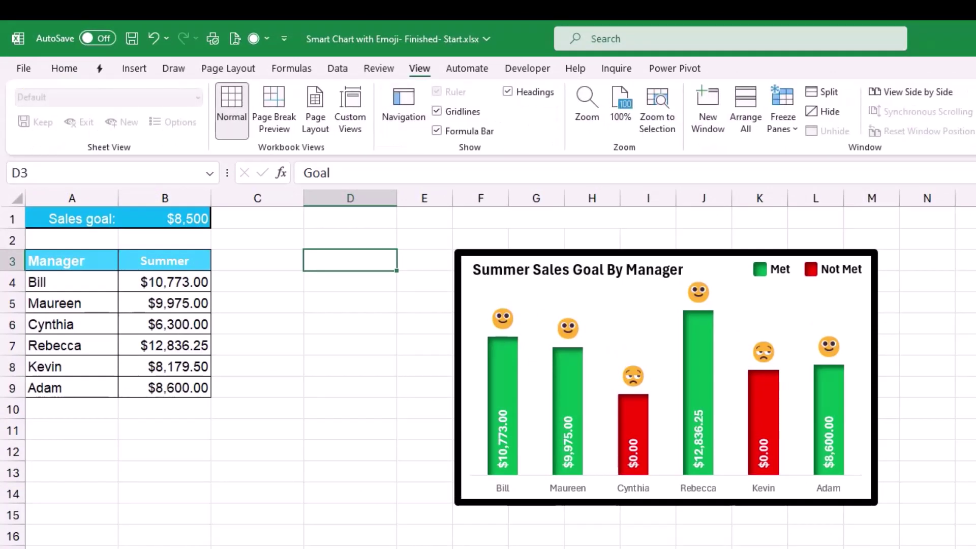
click(437, 110)
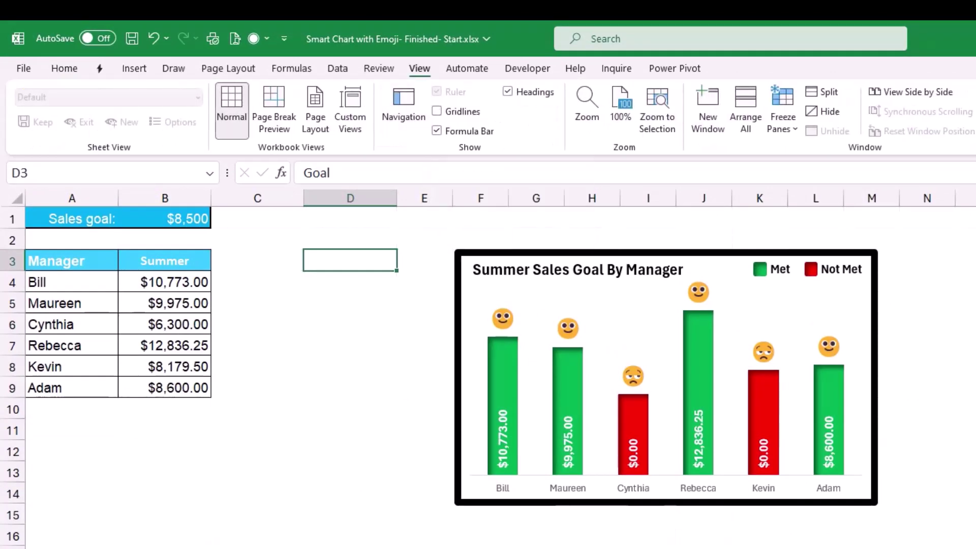
click(350, 346)
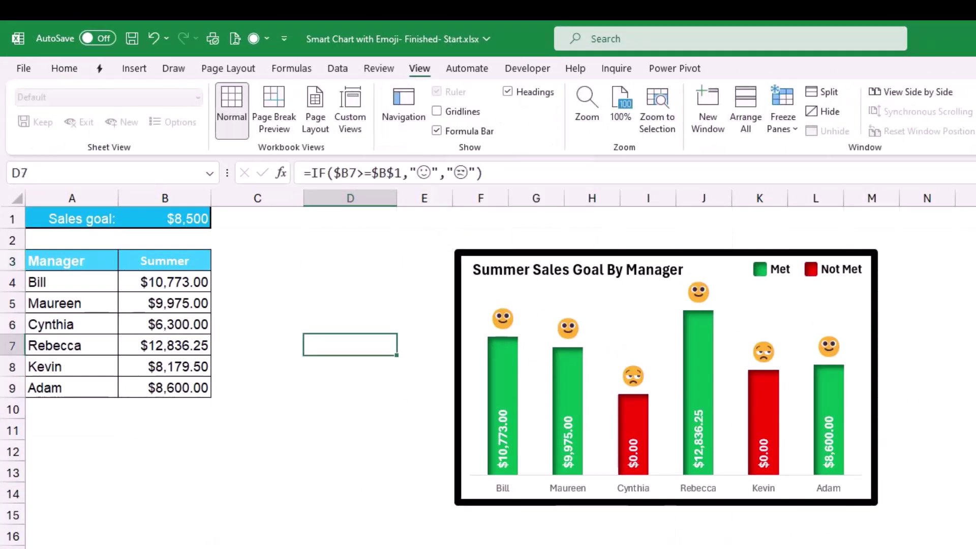
click(771, 269)
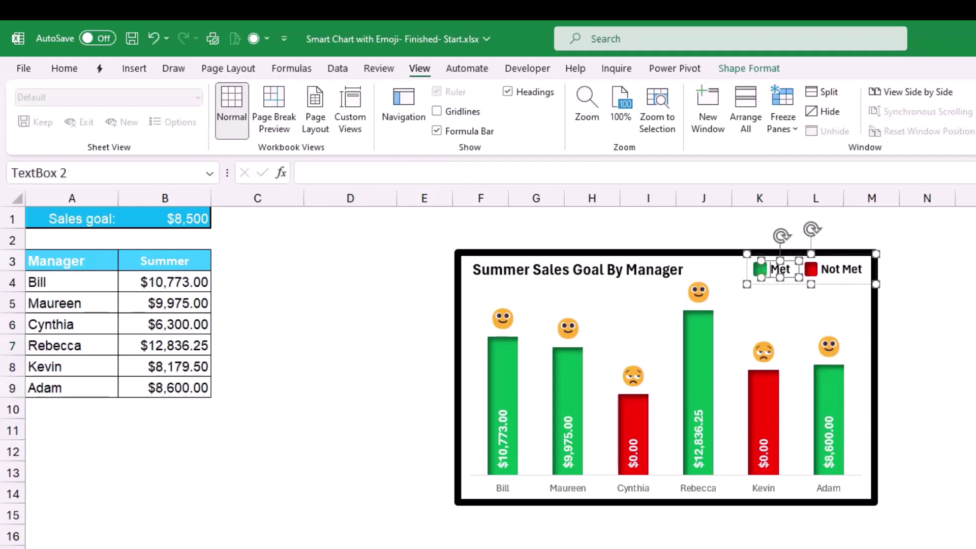
click(709, 262)
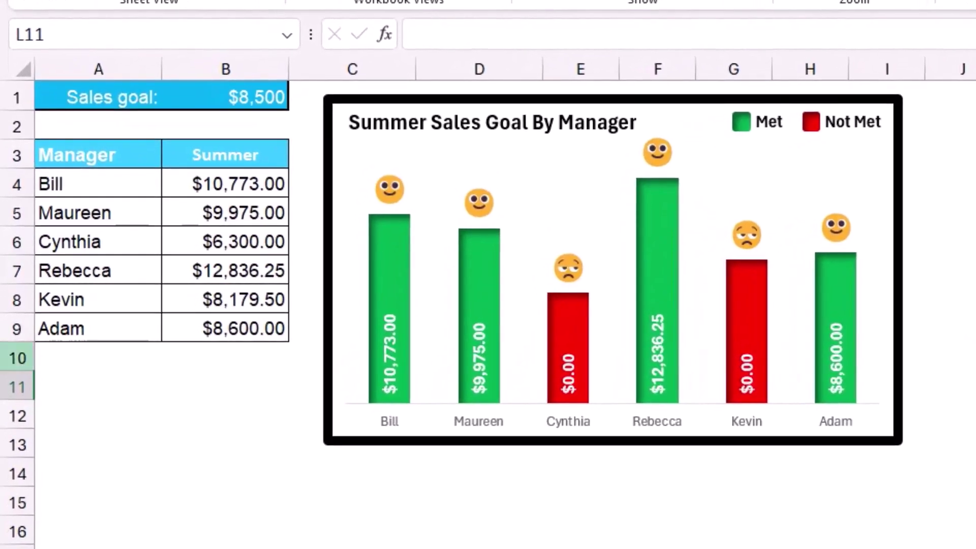
- Change the season in B3 to Fall using its dropdown list
click(225, 154)
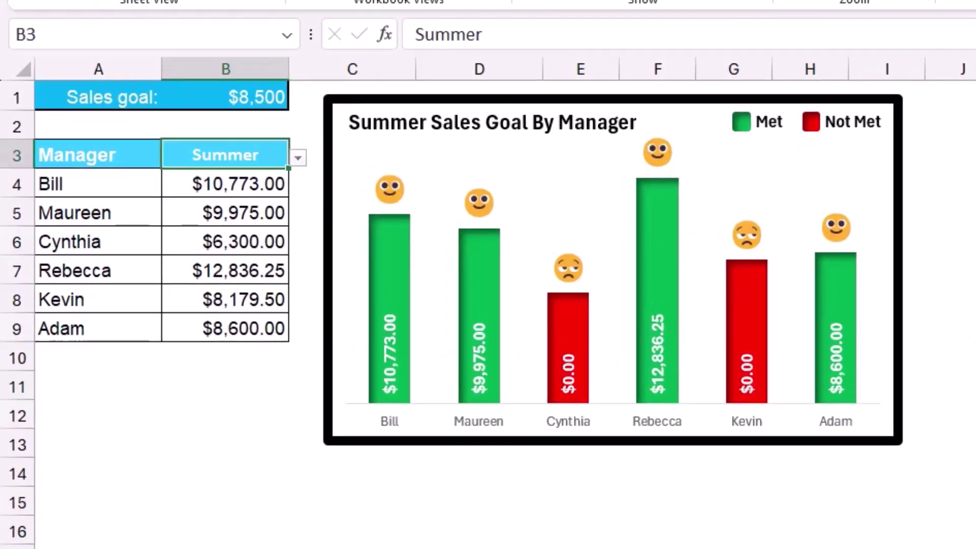
key(alt+Down)
key(Down)
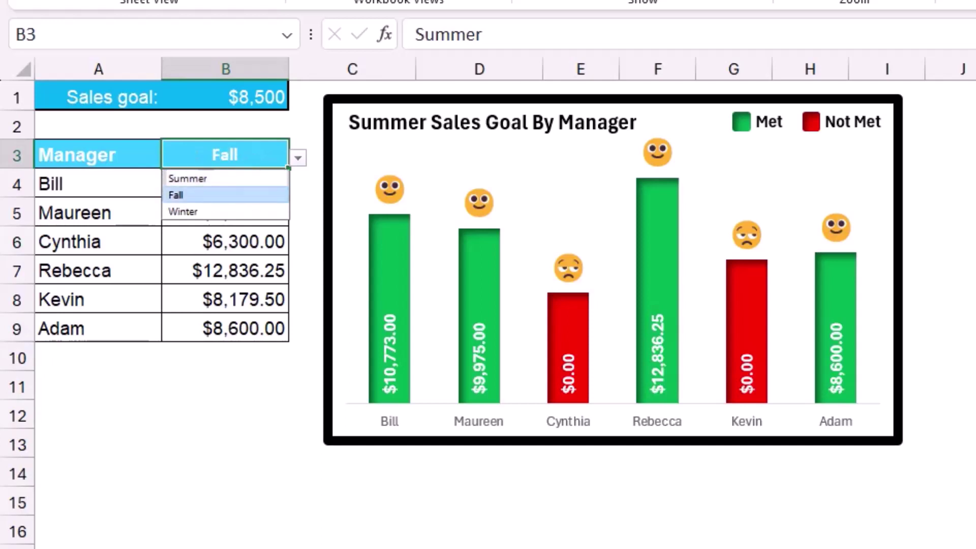
key(Return)
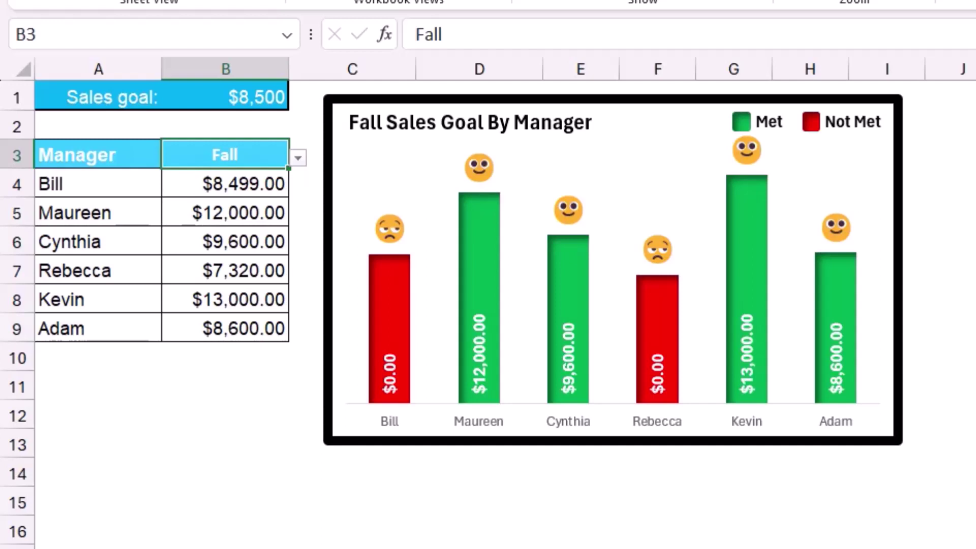
- Change the season in B3 from Fall to Winter
key(alt+Down)
key(Down)
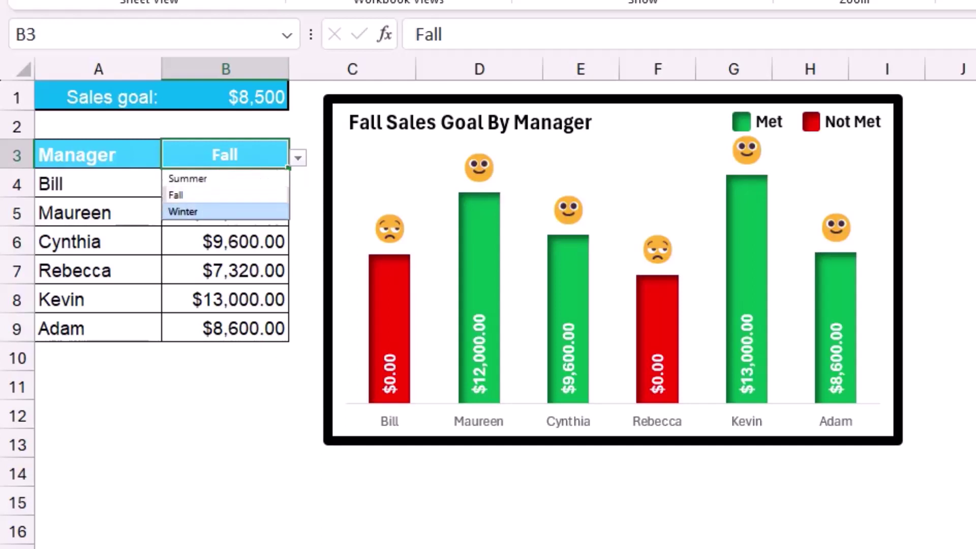
key(Return)
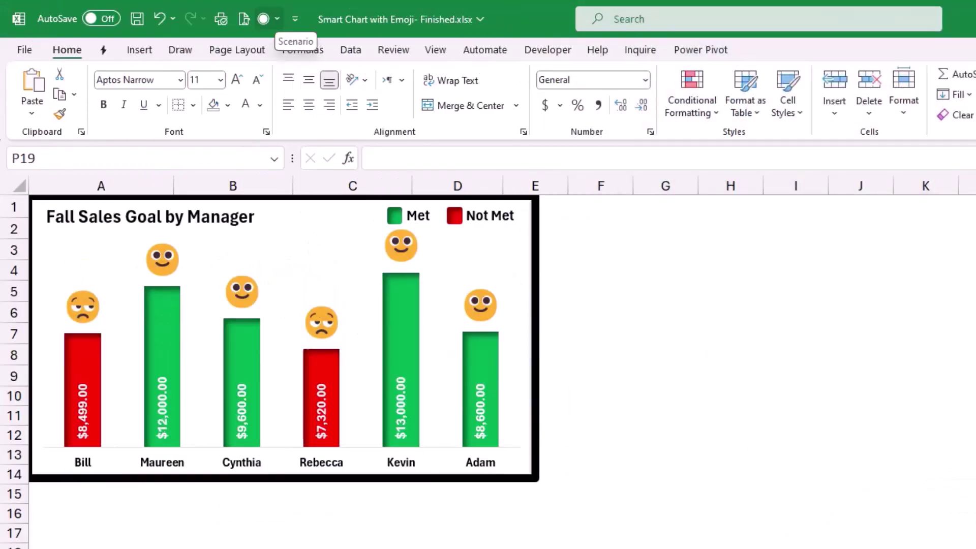
click(270, 19)
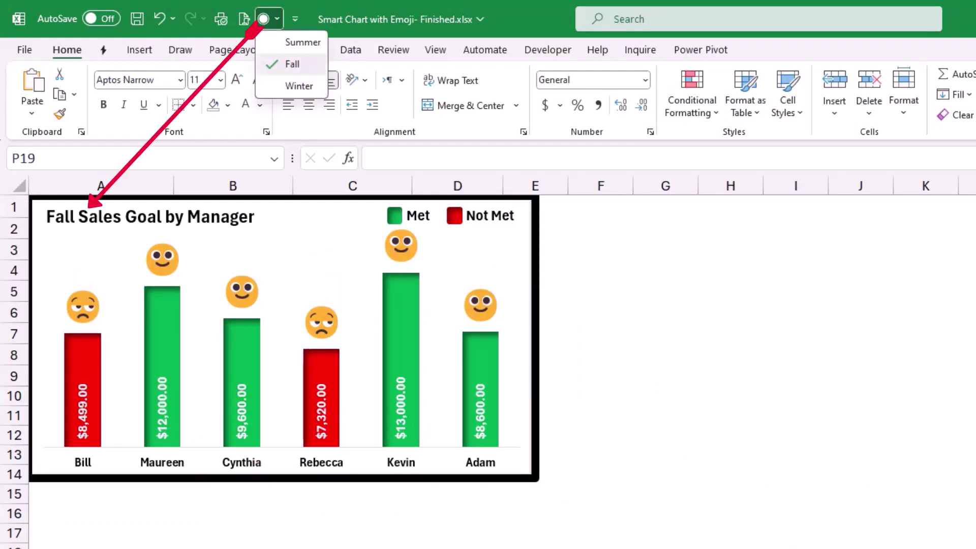
- Pick Winter from the Scenario dropdown so the chart shows Winter sales
click(298, 86)
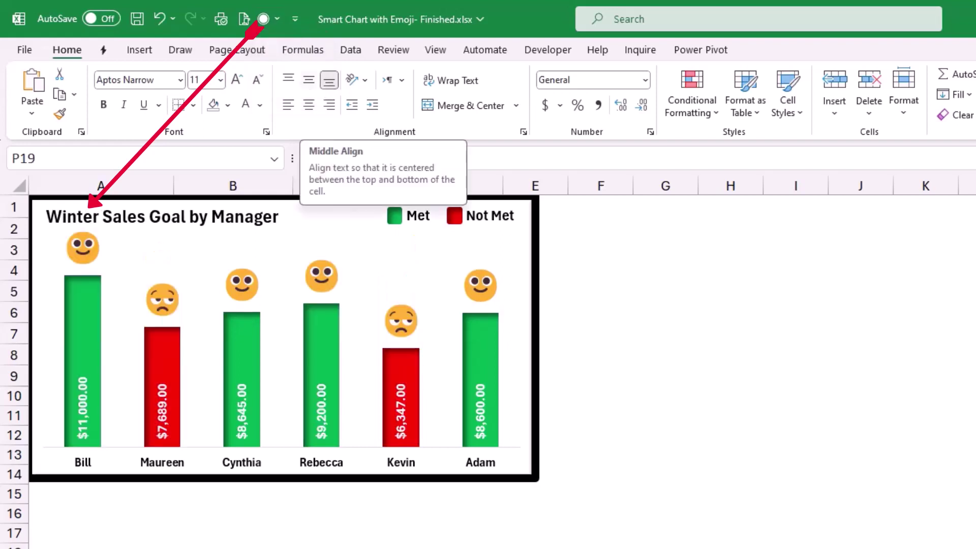
click(270, 18)
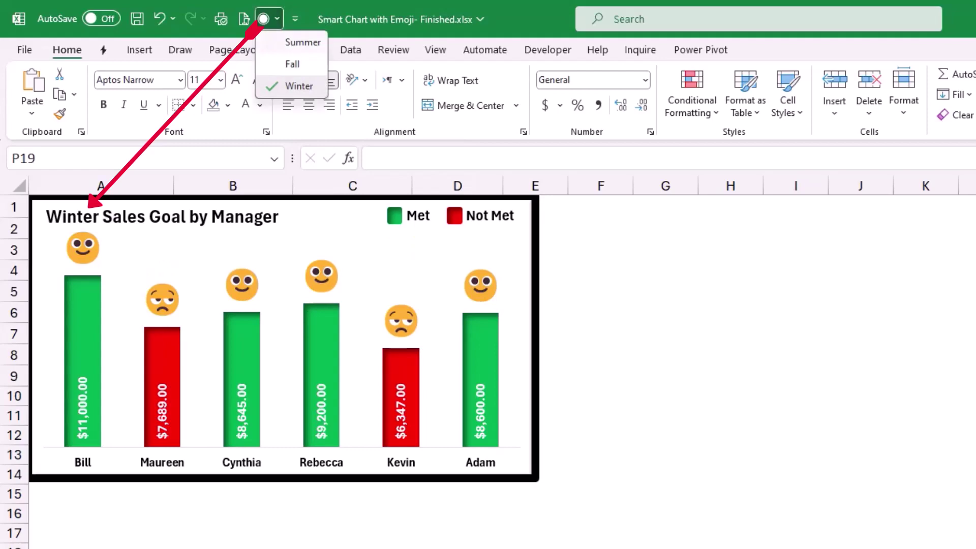